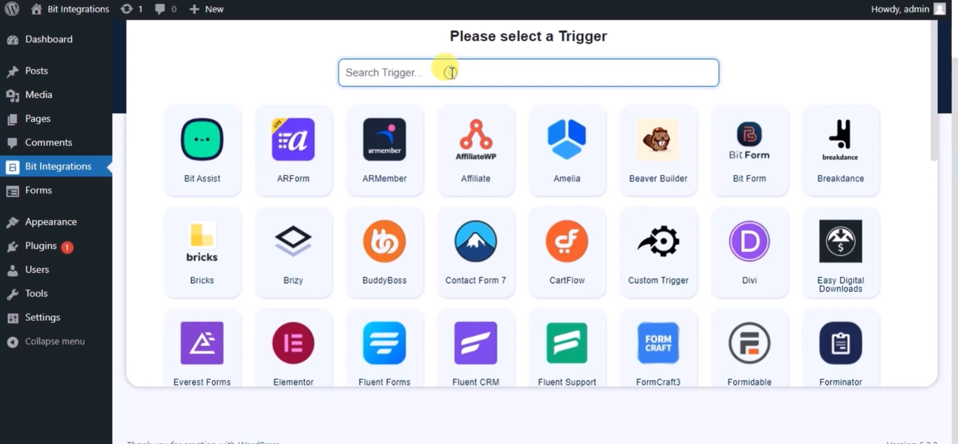
Set Happy Forms as the integration's trigger with Sample Form as its form, and continue to the action choice
type("ha")
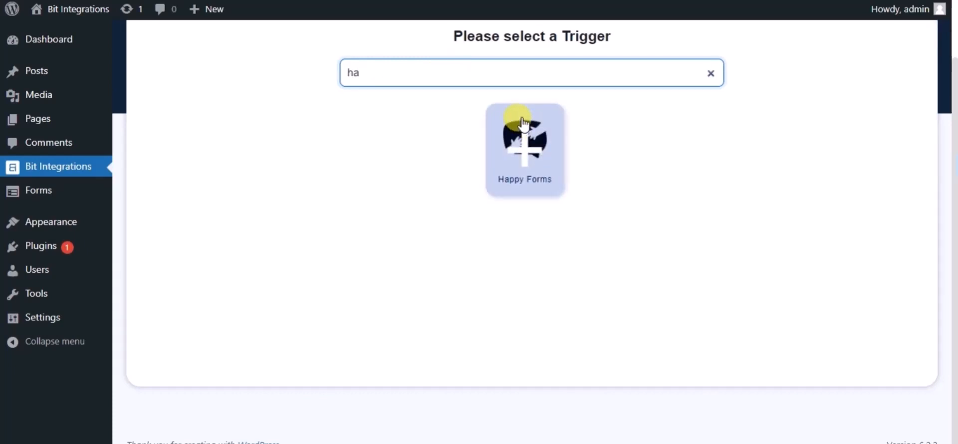
left_click(519, 137)
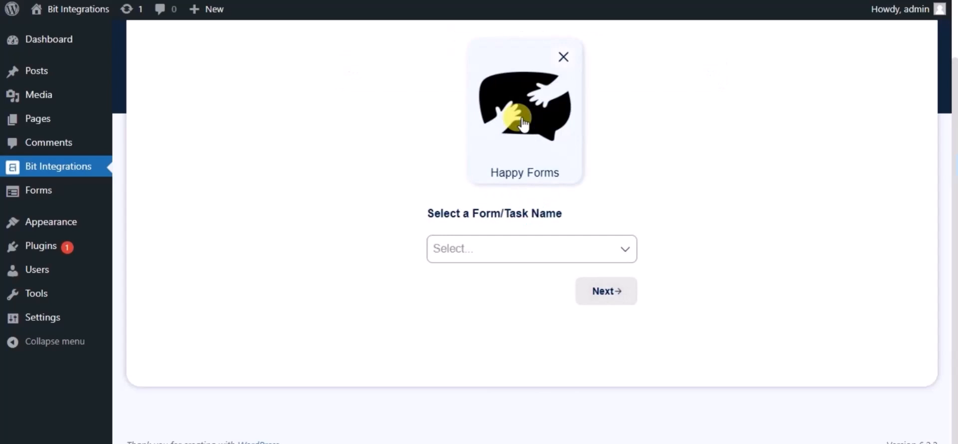
left_click(457, 257)
left_click(466, 278)
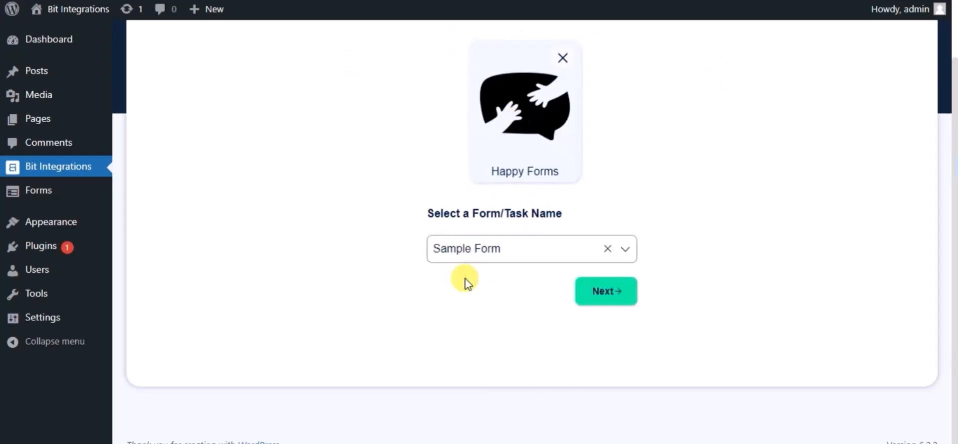
left_click(589, 292)
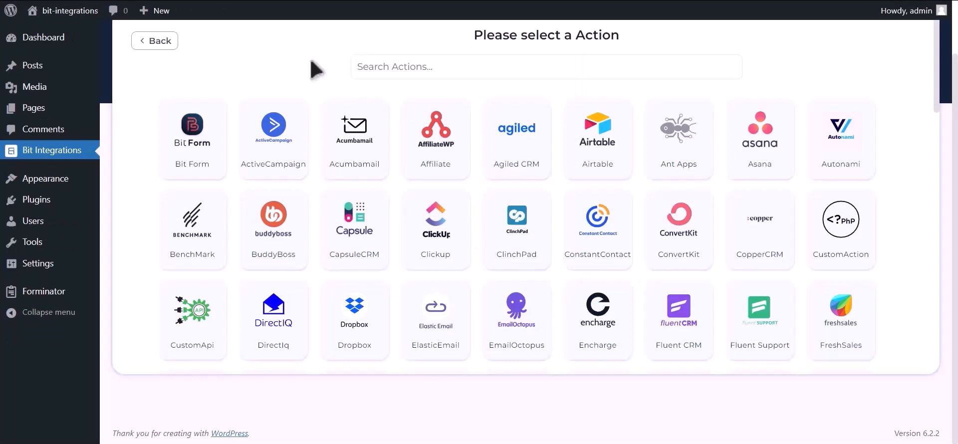
Find Google Calendar among the available actions and choose it as the integration's action
left_click(396, 69)
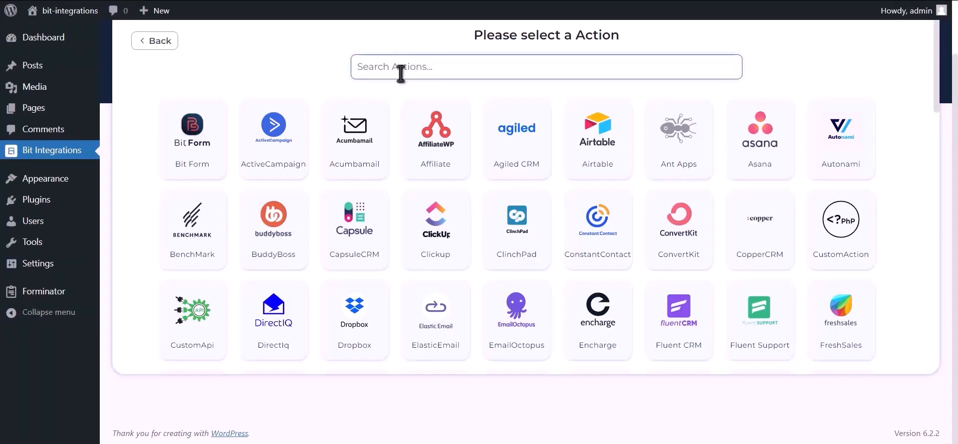
type("goog")
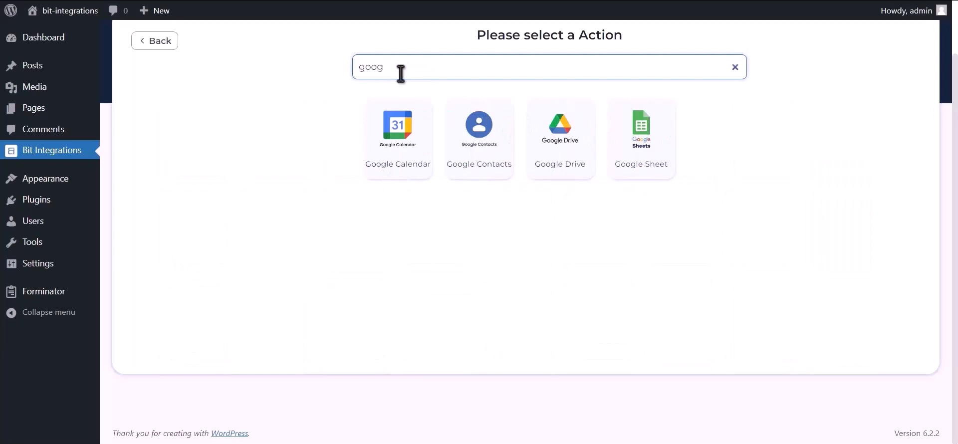
type("le calendar")
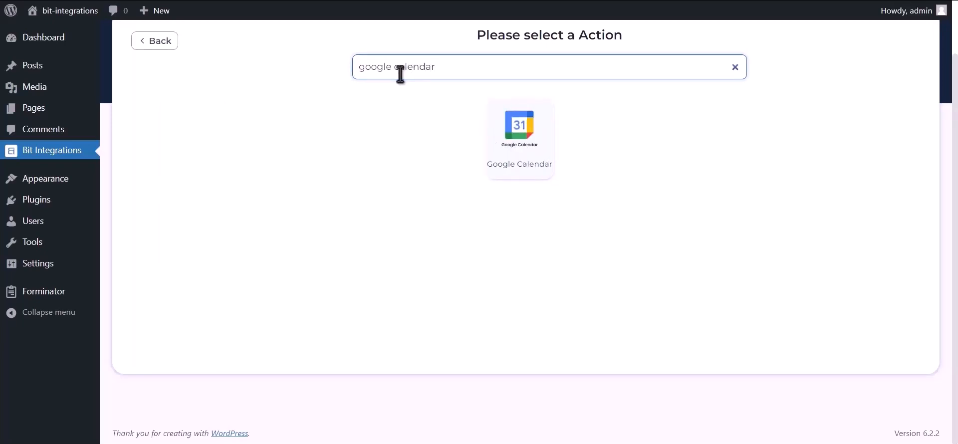
left_click(535, 161)
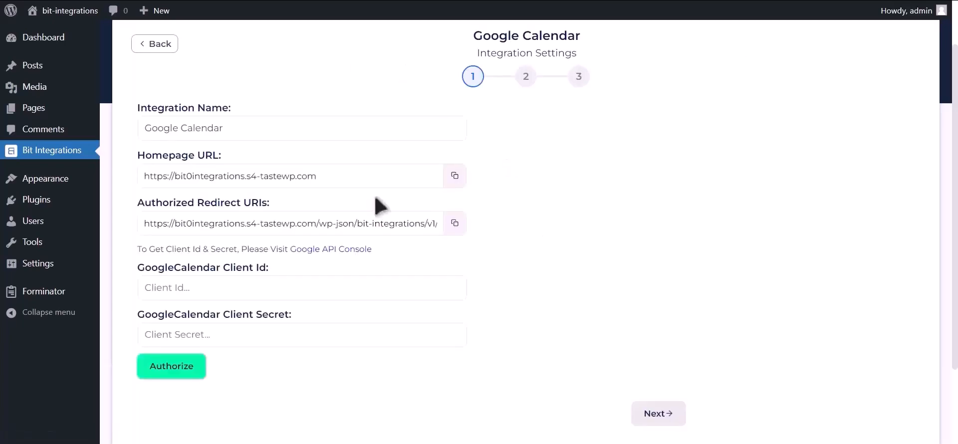
Go to the Google API Console linked in the integration settings and create a project named Bit Integrations
left_click_drag(140, 247, 285, 250)
left_click(313, 249)
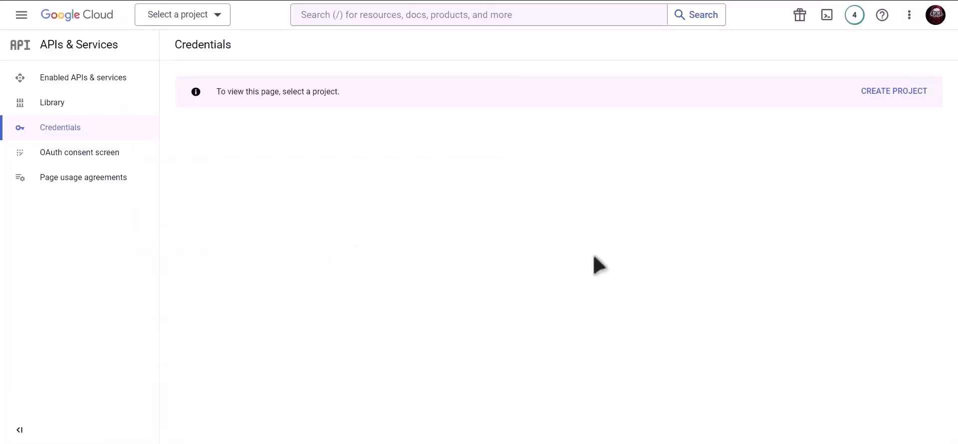
left_click(885, 93)
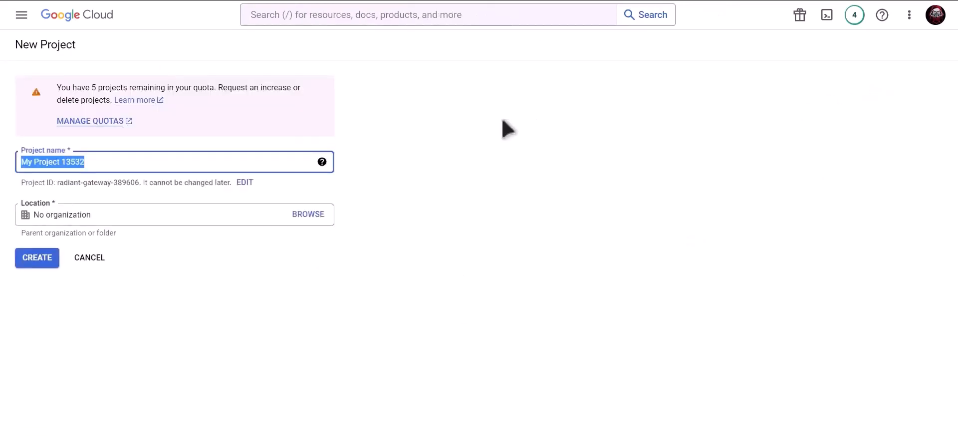
type("Bit Inte")
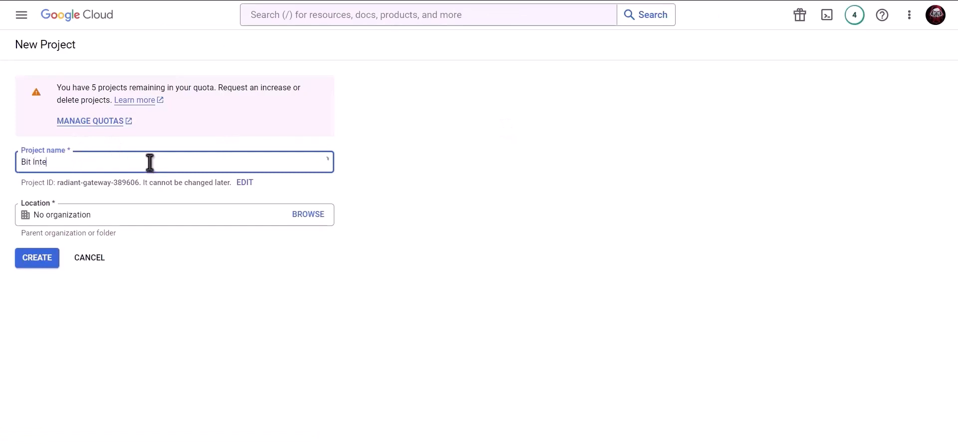
type("grations")
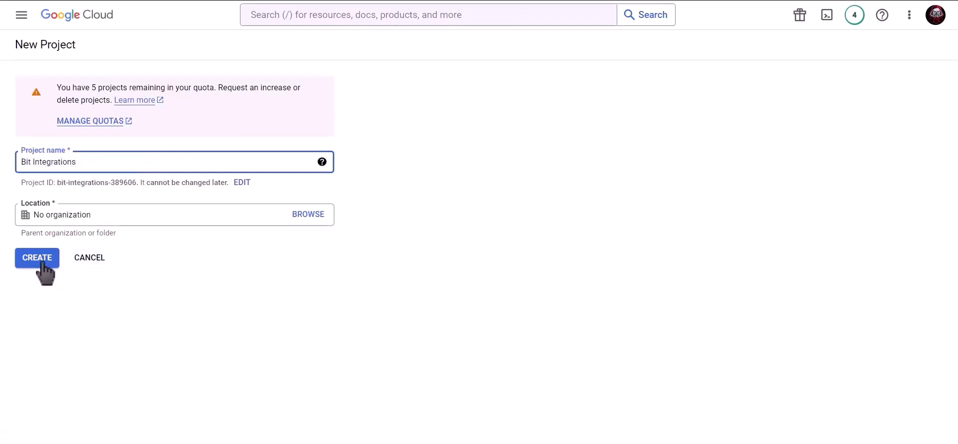
left_click(42, 262)
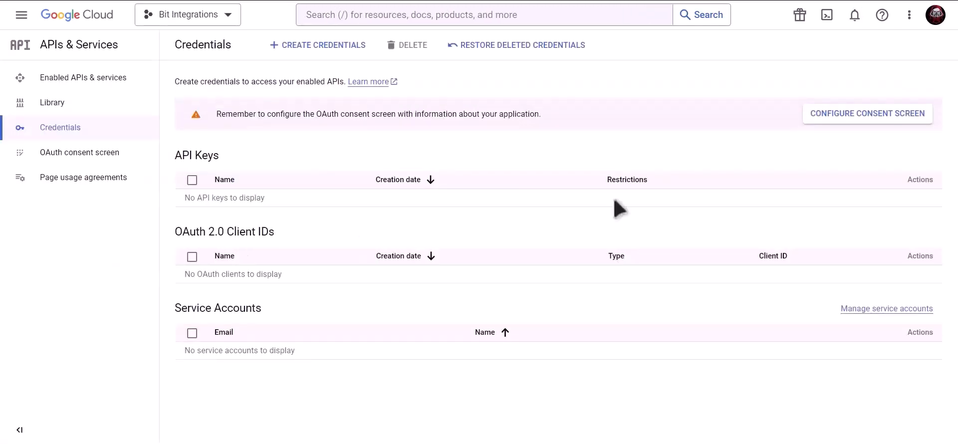
Begin configuring the project's OAuth consent screen with the External user type
left_click(830, 115)
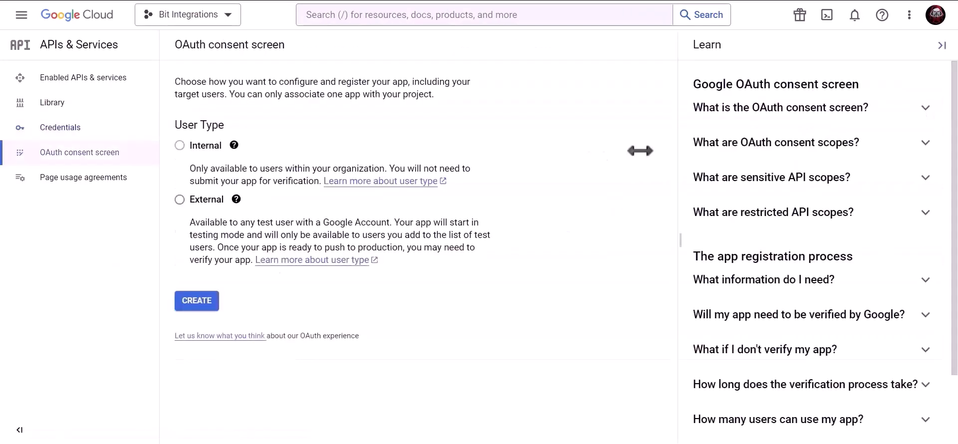
left_click(181, 200)
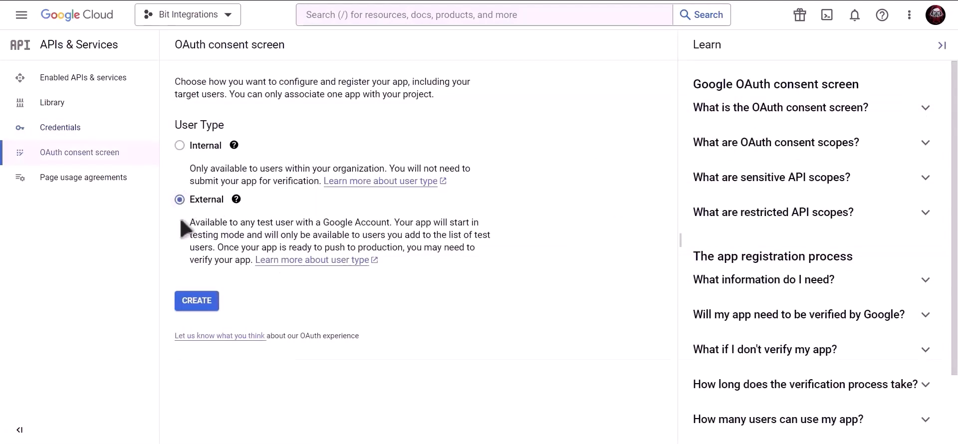
left_click(199, 308)
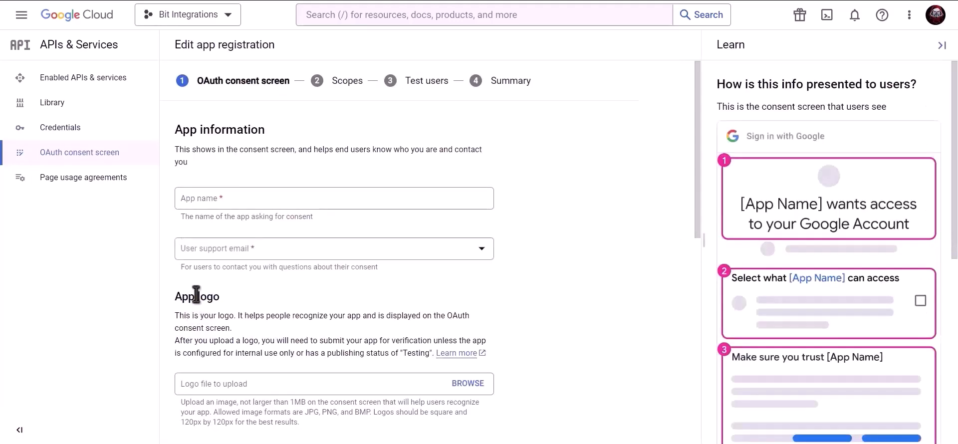
Name the app Bit Integrations, fill in the user support and developer contact e-mails, and save the app information
left_click(260, 200)
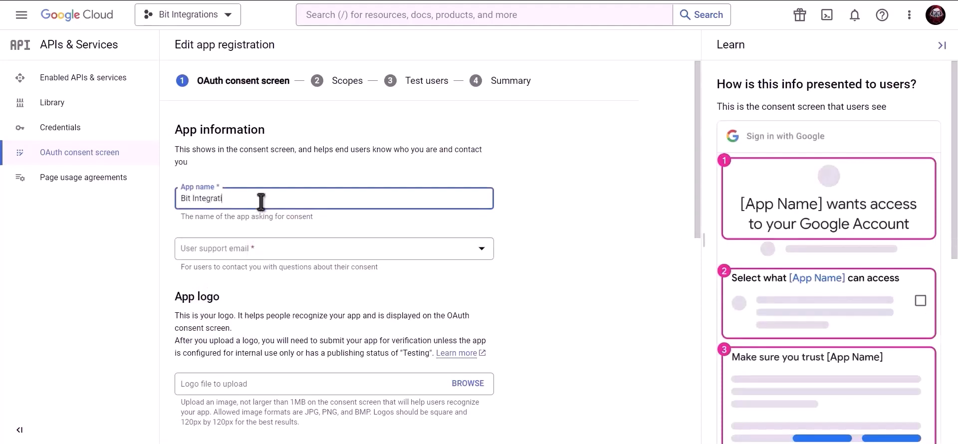
left_click(263, 251)
left_click(262, 258)
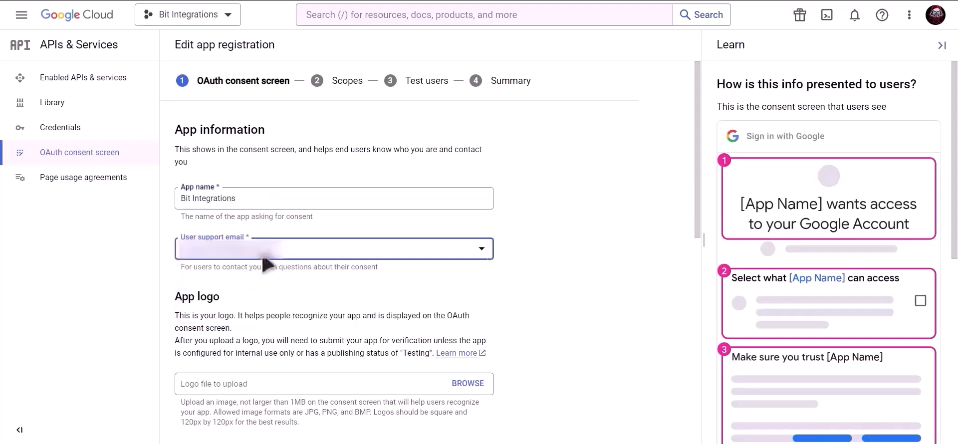
scroll(336, 273, "down", 10)
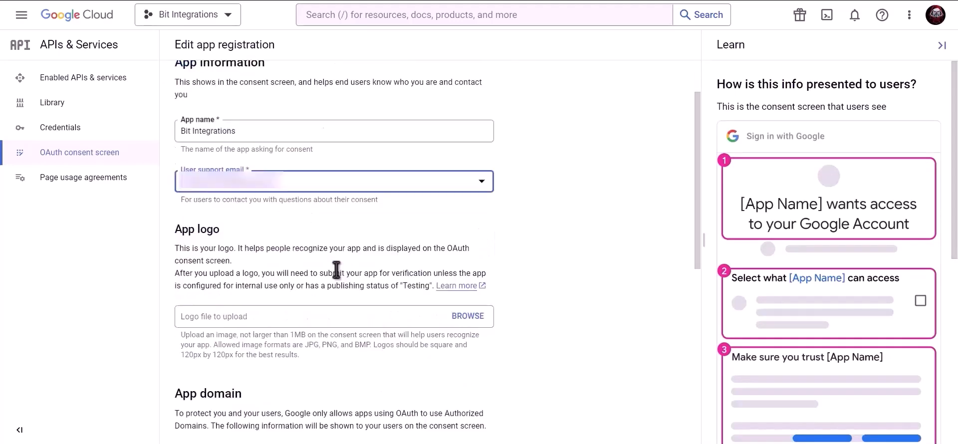
left_click(275, 370)
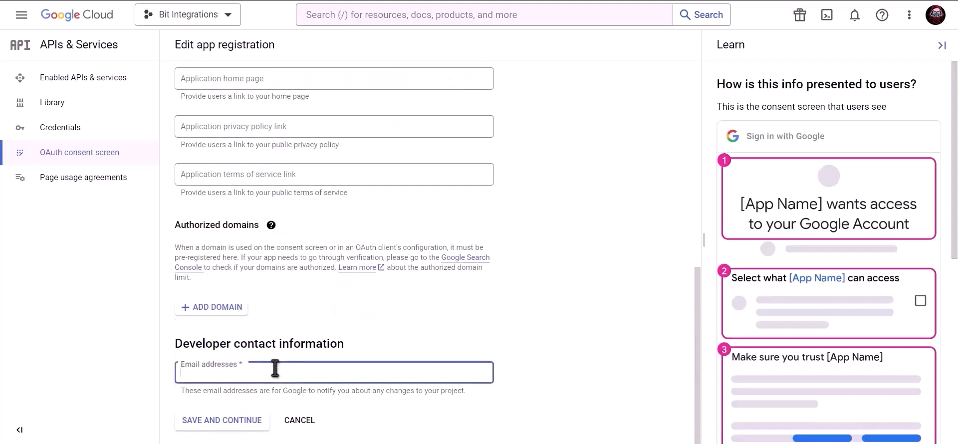
key("ctrl+v")
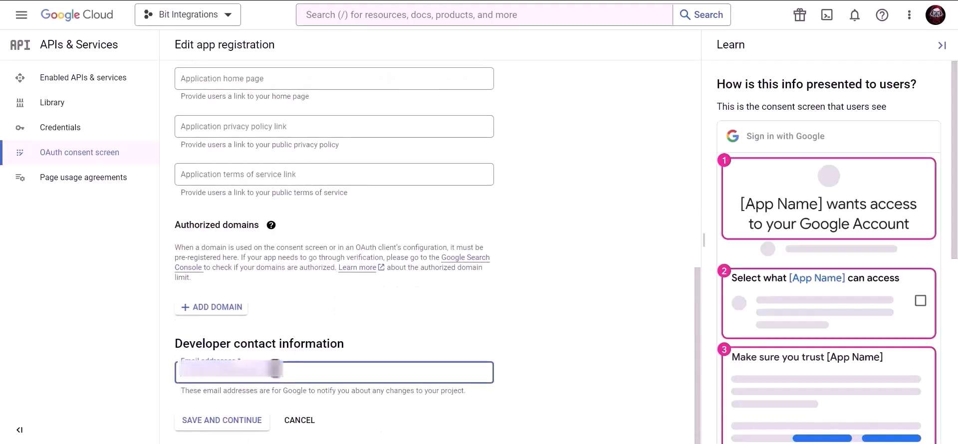
left_click(229, 423)
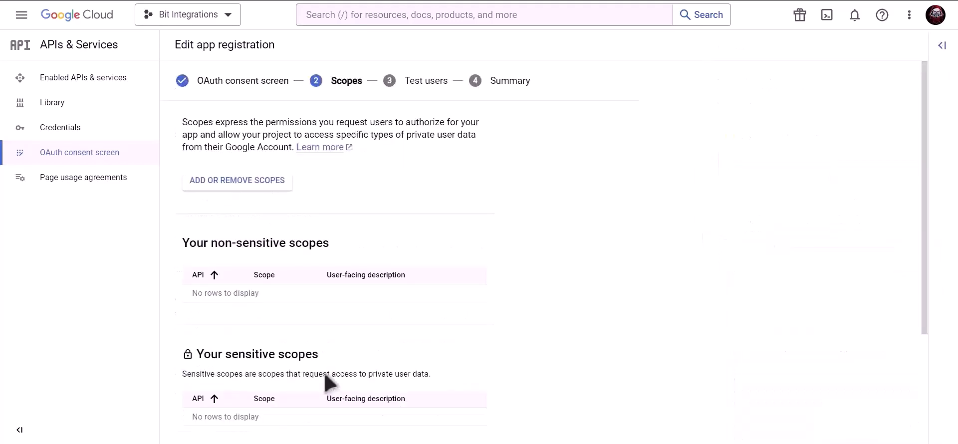
Save the Scopes and Test users stages of the app registration without adding any entries
scroll(326, 378, "down", 3)
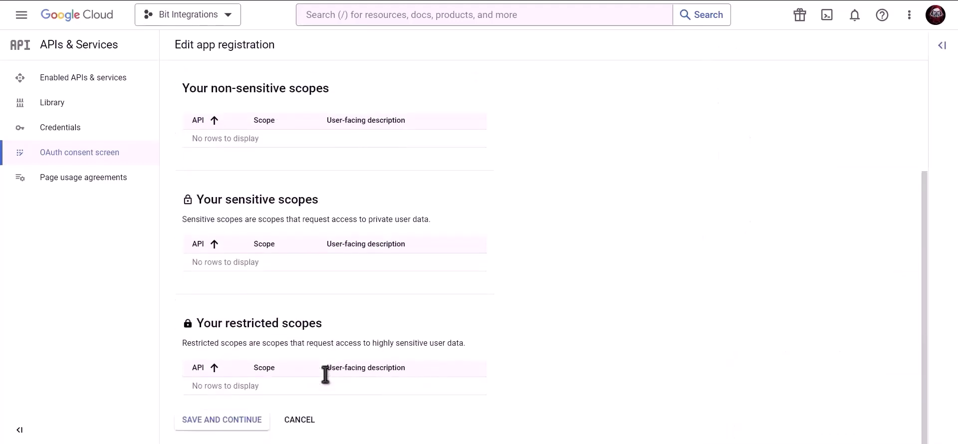
left_click(221, 420)
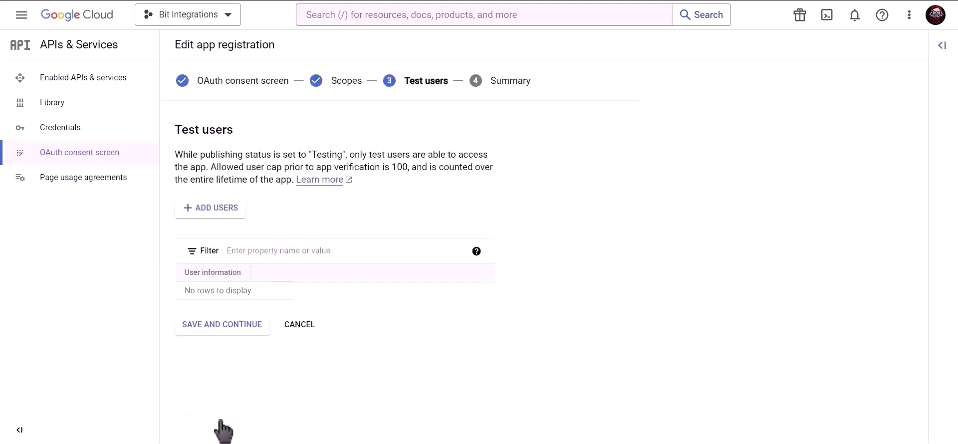
left_click(246, 330)
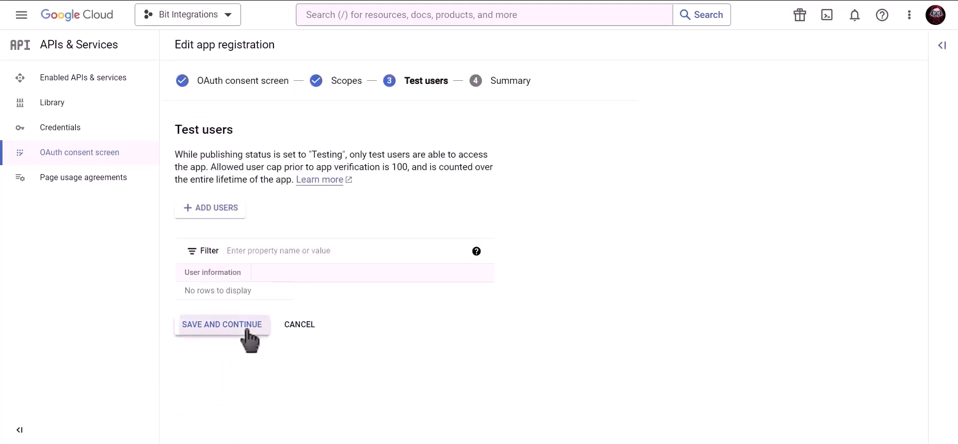
Return to the OAuth consent screen overview and publish the Bit Integrations app to production
left_click(233, 417)
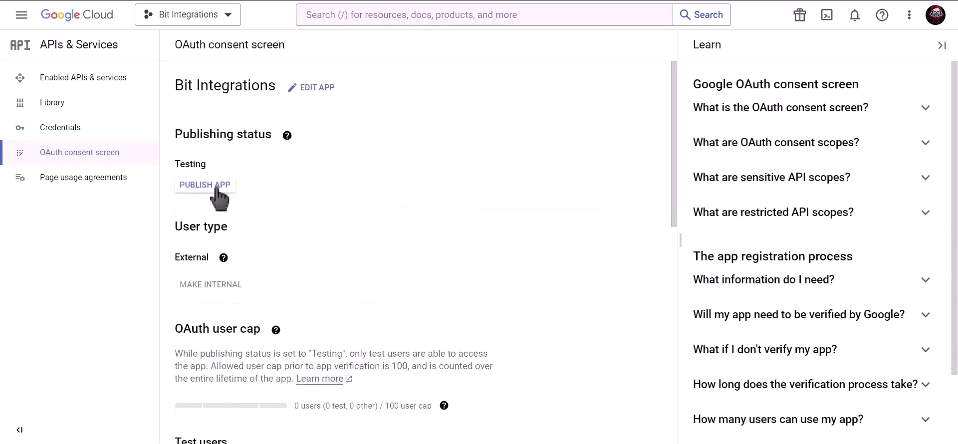
left_click(215, 189)
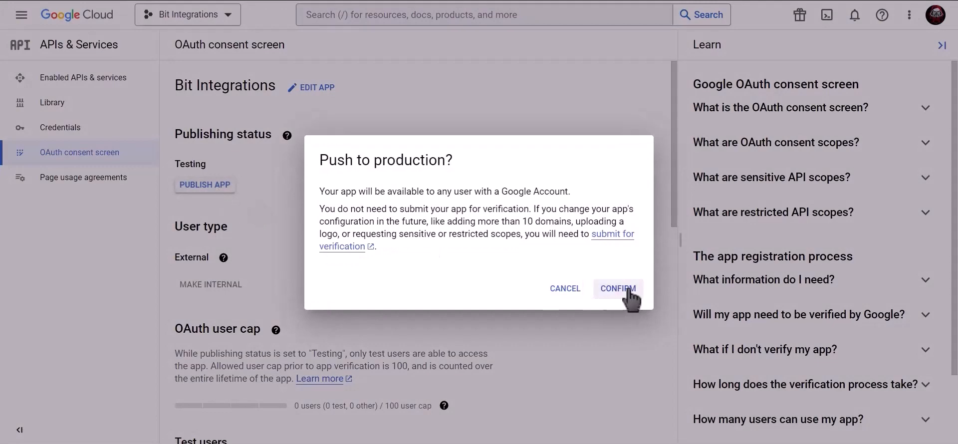
left_click(618, 289)
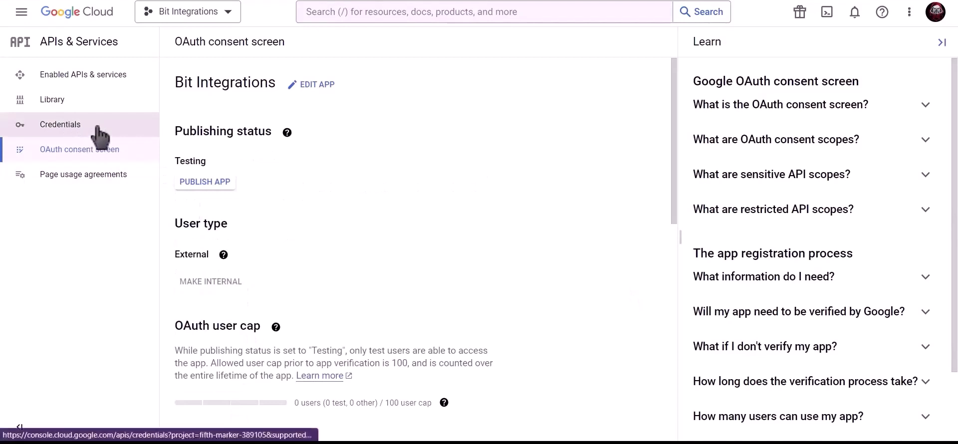
Search Google Cloud for "google calendar api" and enable the Google Calendar API for the project
left_click(122, 125)
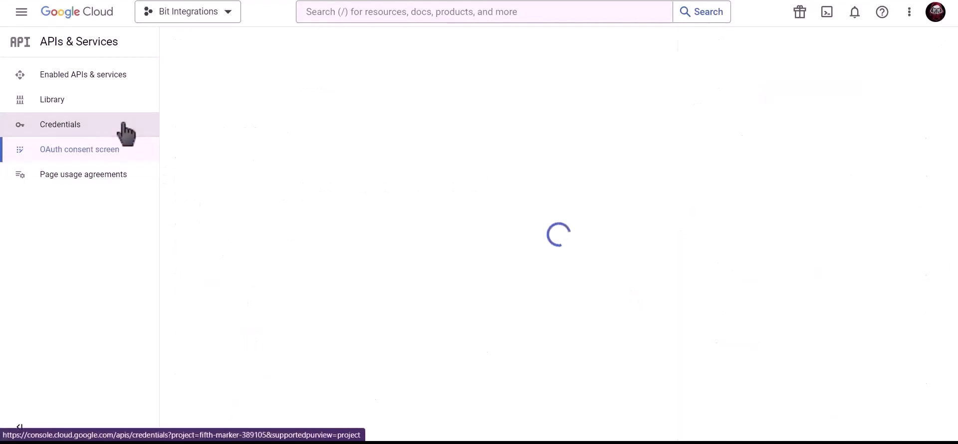
left_click(391, 11)
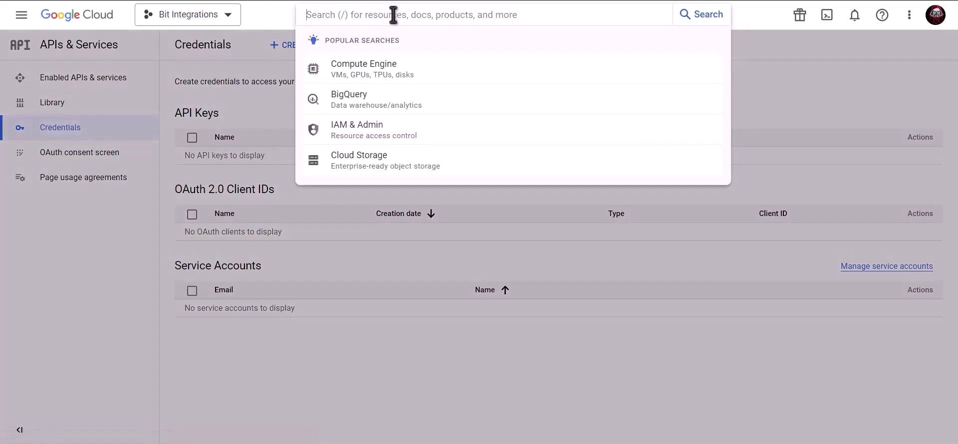
type("google calendar aoi")
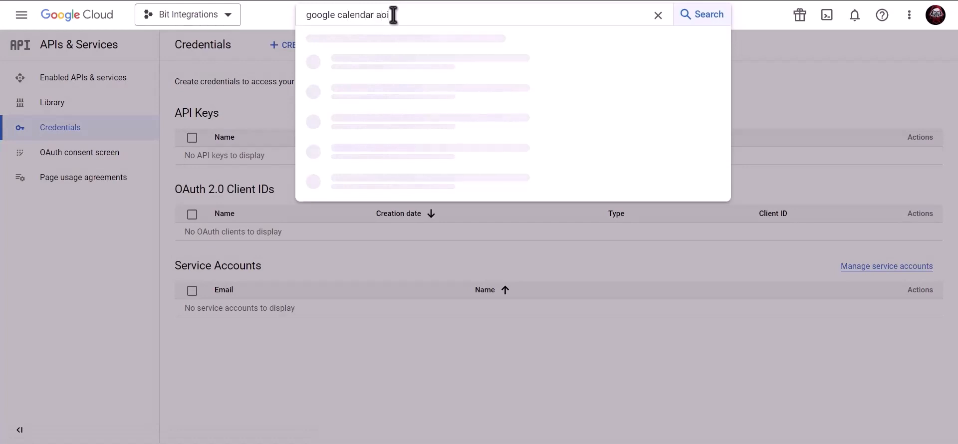
key("BackSpace")
key("BackSpace")
type("pi")
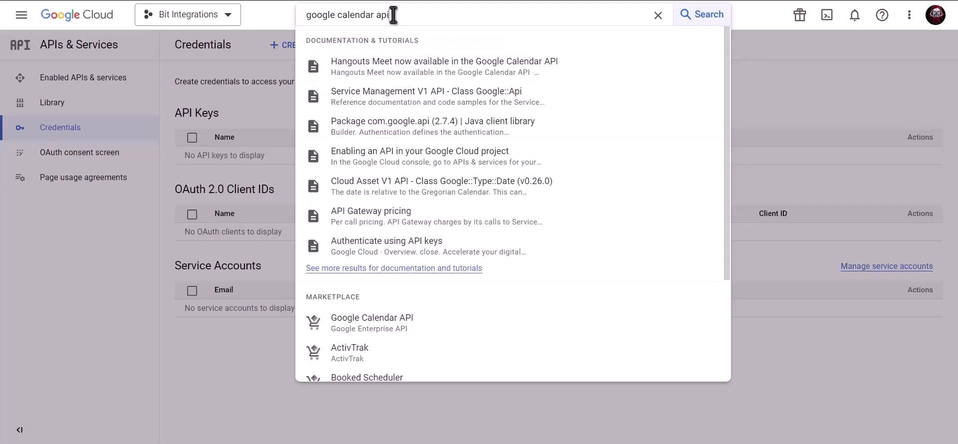
left_click(398, 324)
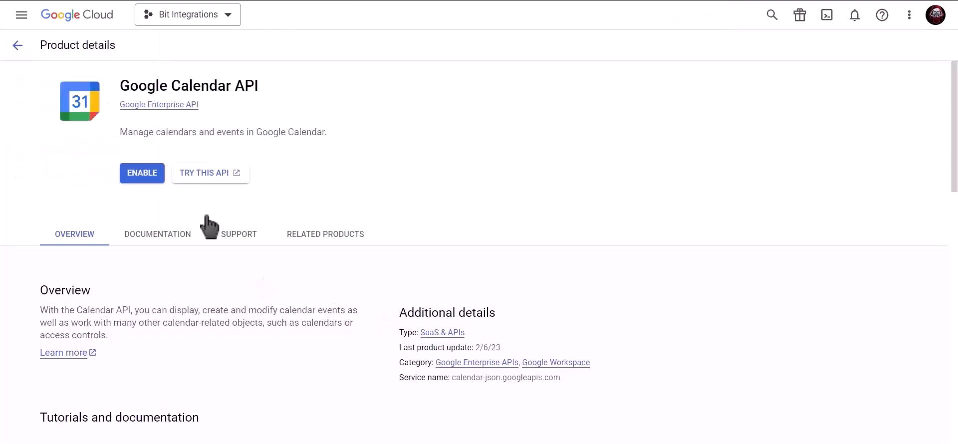
left_click(144, 175)
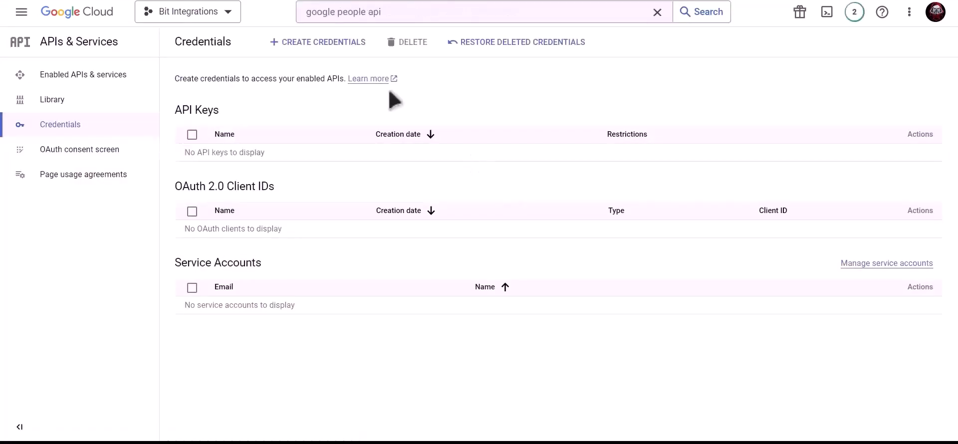
Start a new OAuth client ID with application type Web application and name it Bit Integrations
left_click(322, 44)
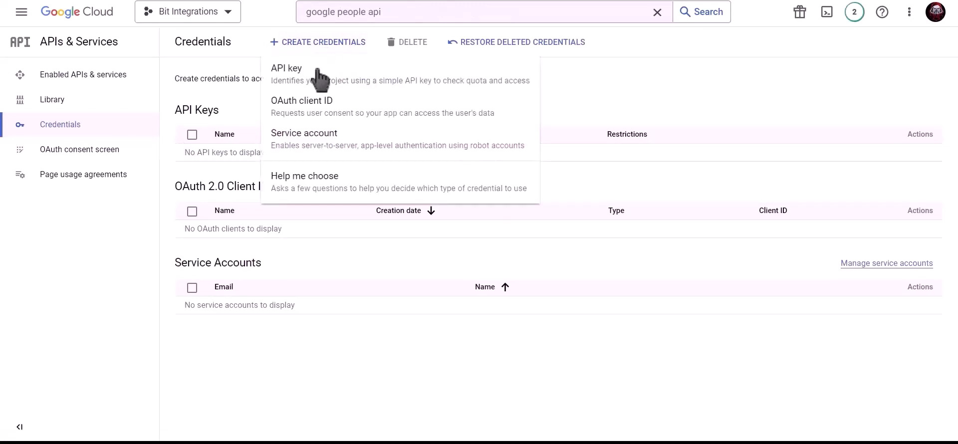
left_click(406, 114)
left_click(294, 134)
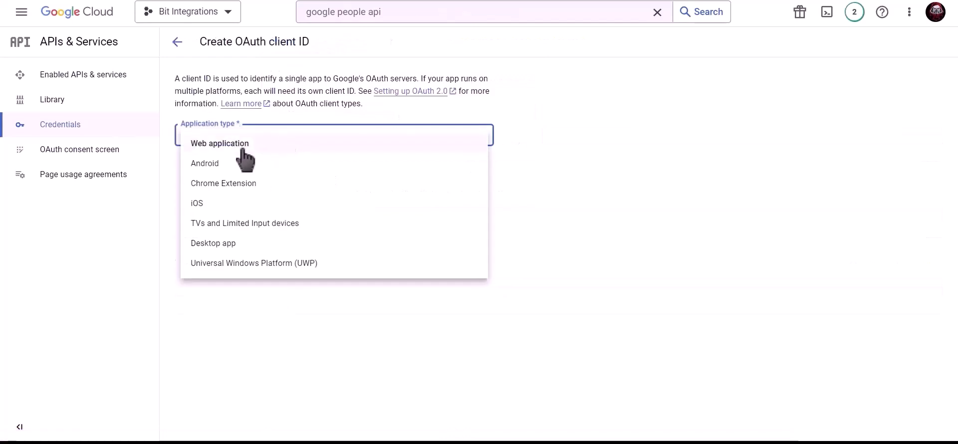
left_click(250, 145)
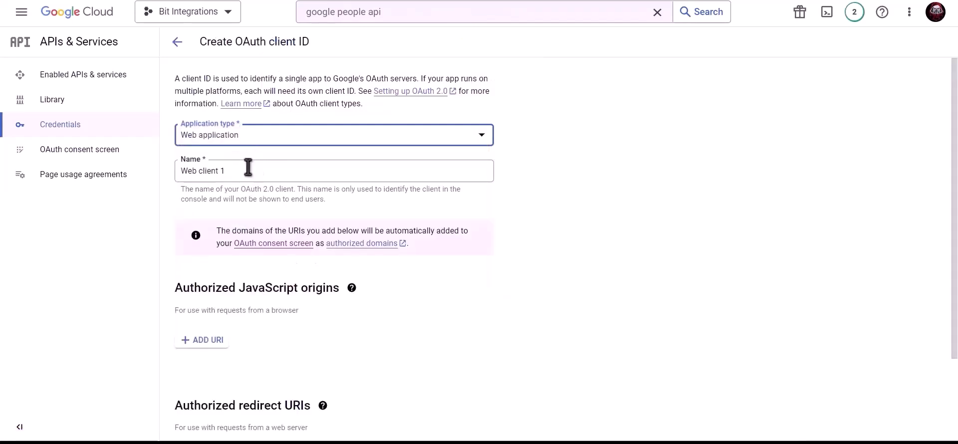
left_click(248, 167)
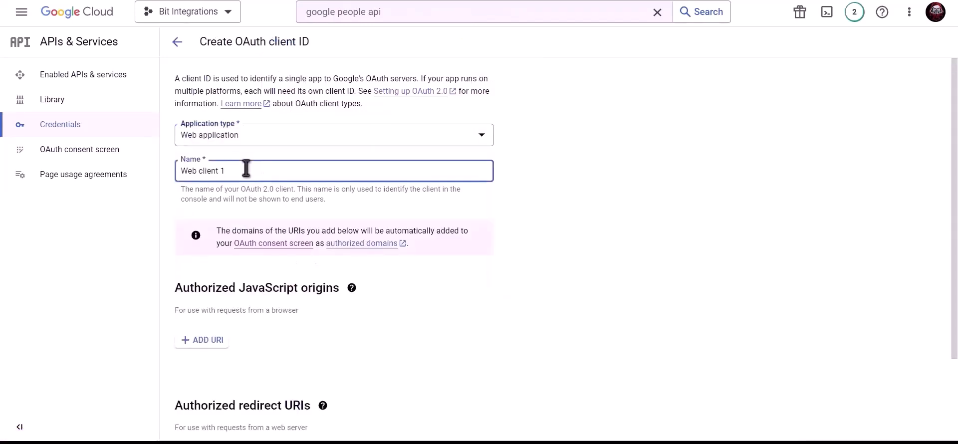
key("ctrl+a")
type("B")
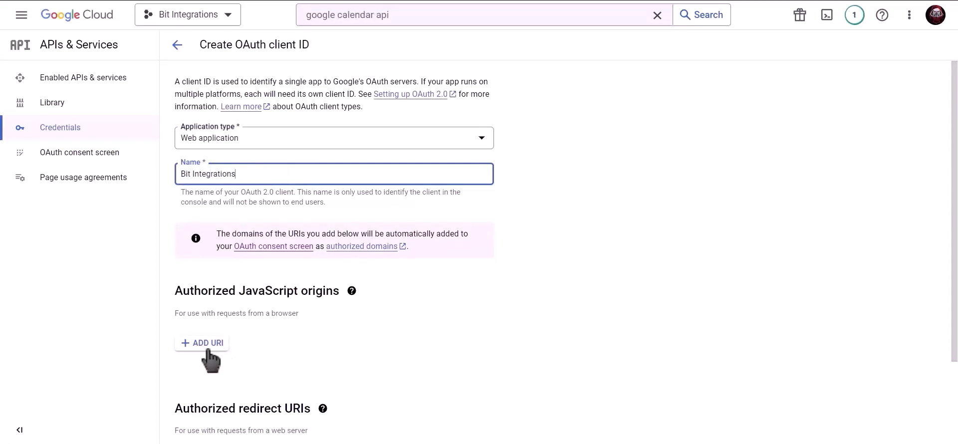
left_click(205, 340)
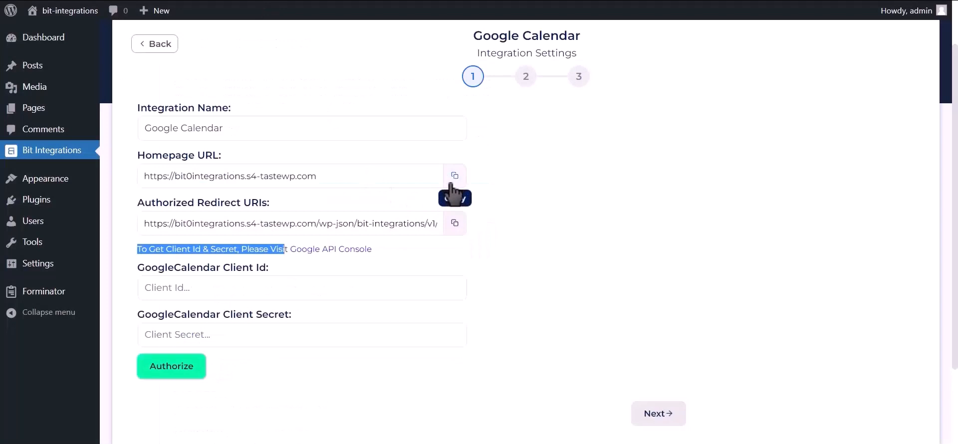
left_click(454, 176)
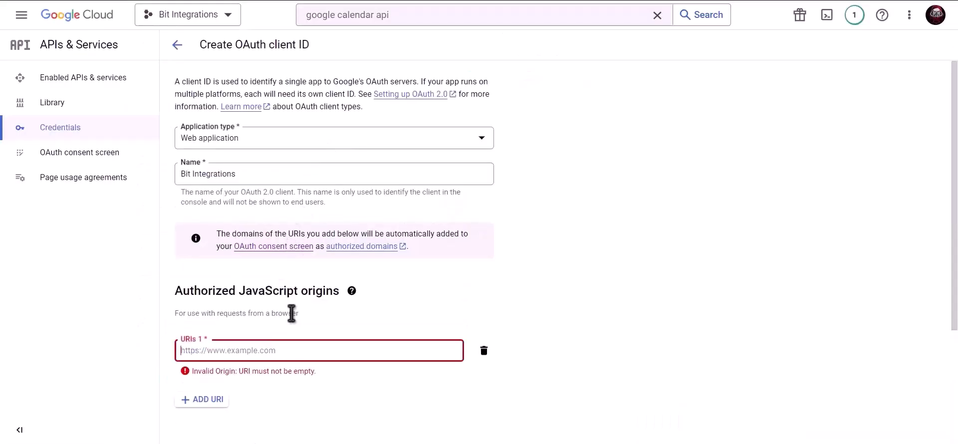
key("ctrl+v")
Copy the redirect URI from Bit Integrations into the OAuth client's authorized redirect URIs in Google Cloud and create the client
scroll(292, 313, "down", 3)
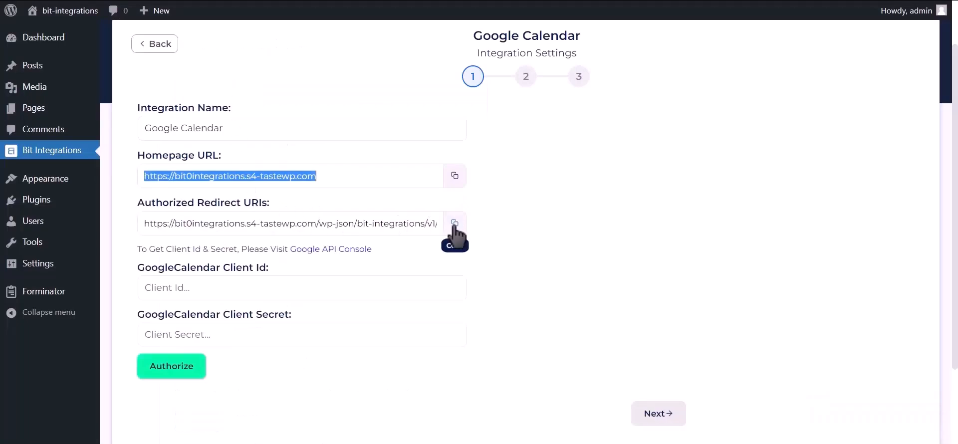
left_click(454, 224)
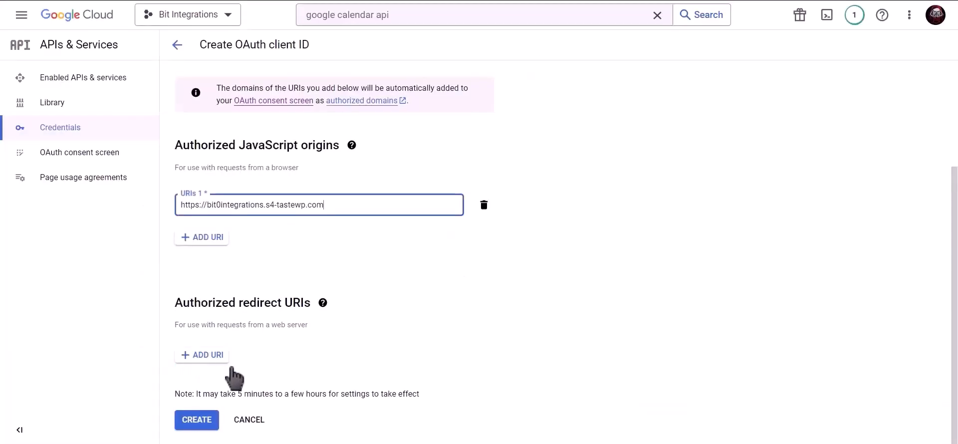
left_click(224, 361)
key("ctrl+v")
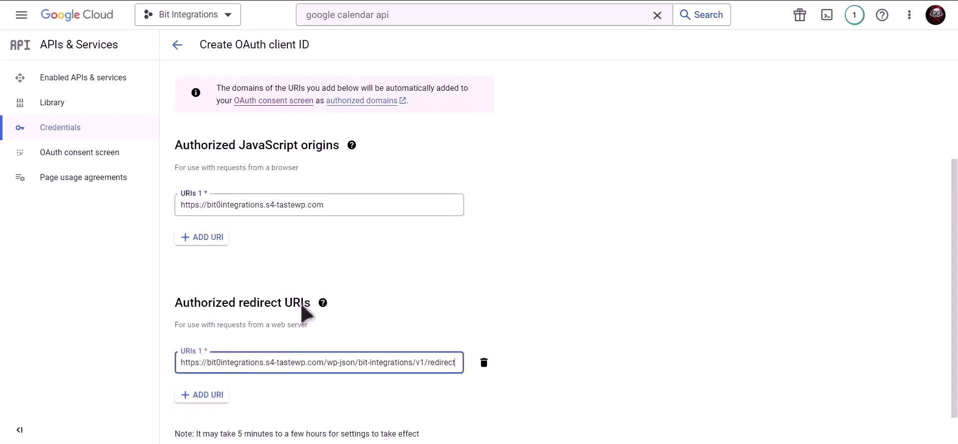
scroll(307, 312, "down", 1)
left_click(196, 420)
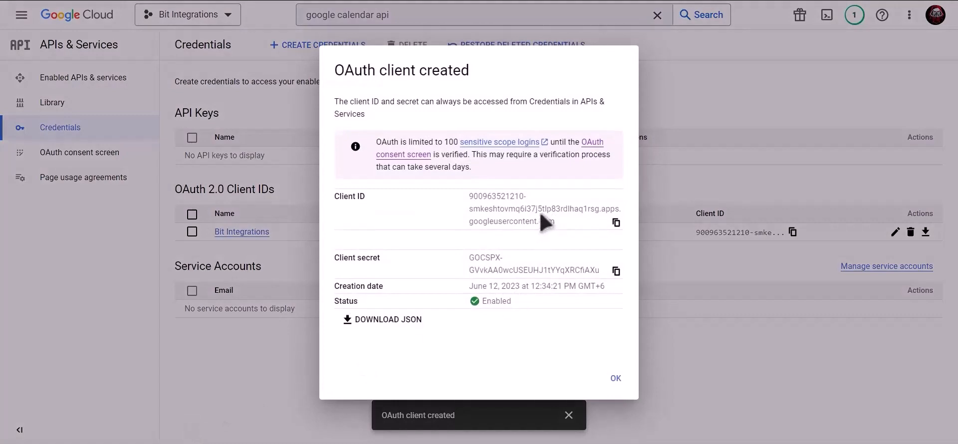
Copy the new OAuth client's ID and client secret from Google Cloud into the matching Google Calendar fields in Bit Integrations
left_click(617, 223)
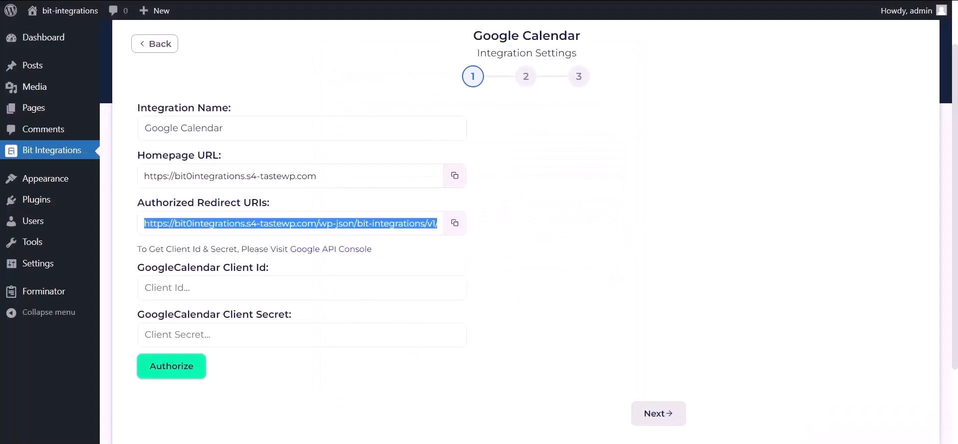
left_click(208, 288)
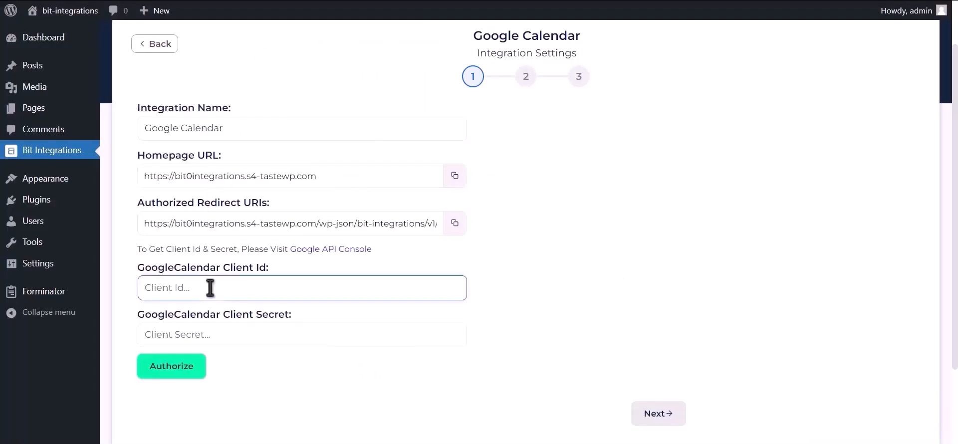
key("ctrl+v")
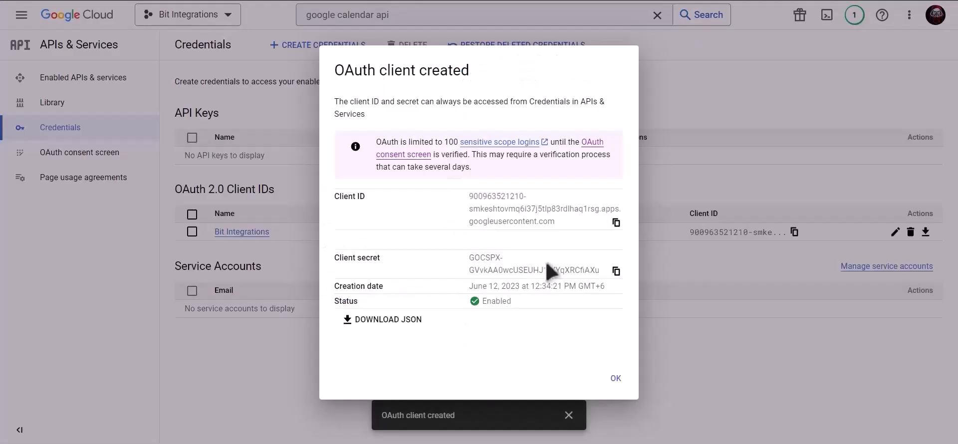
left_click(616, 271)
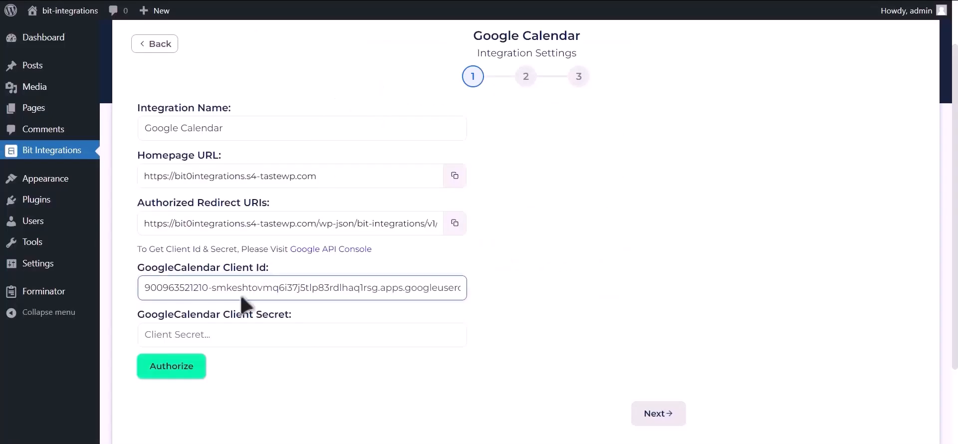
left_click(232, 334)
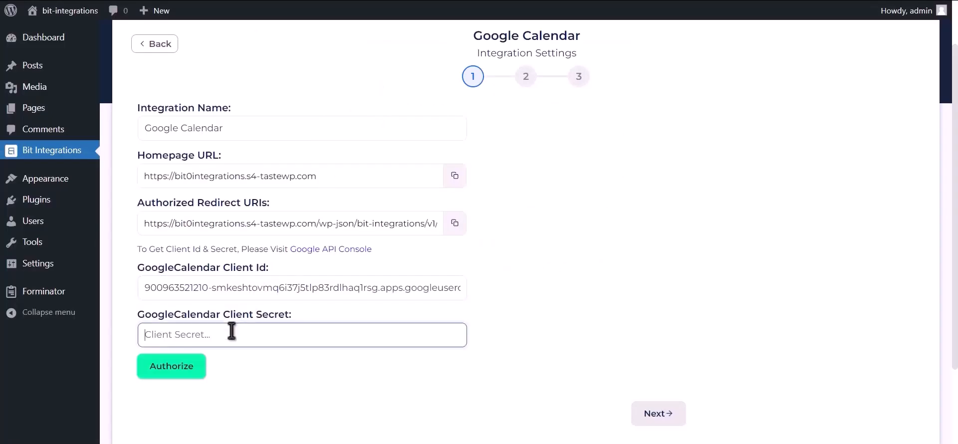
key("ctrl+v")
Authorize the Google Calendar connection with the Google account, proceeding past the unverified app warning and granting calendar access
left_click(187, 372)
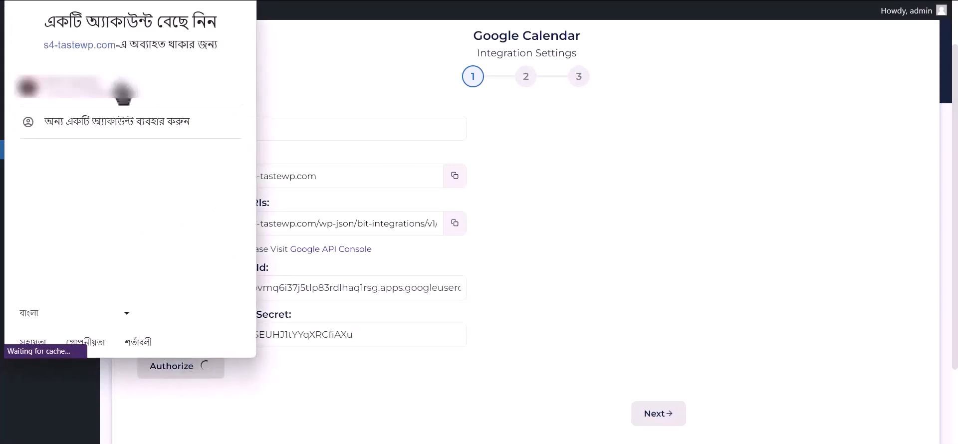
left_click(177, 99)
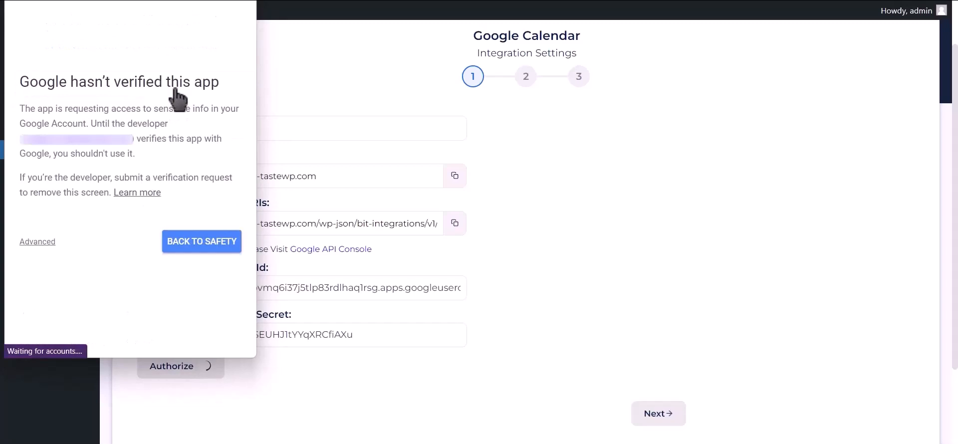
left_click(39, 243)
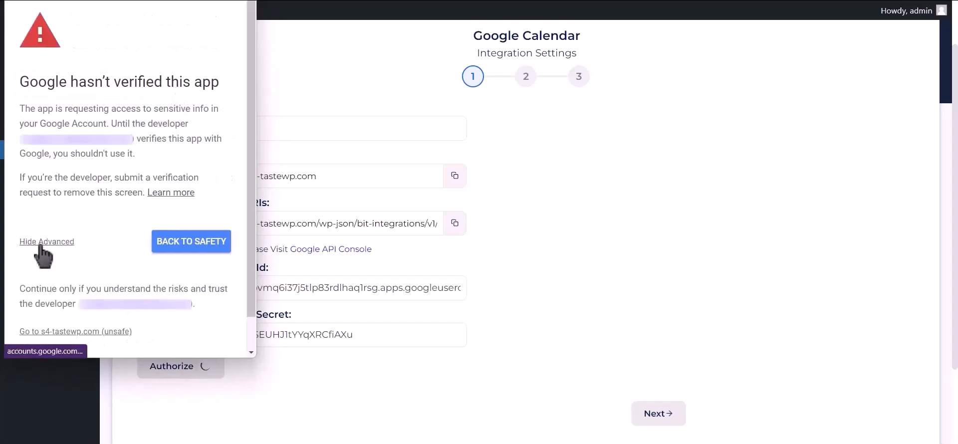
left_click(50, 330)
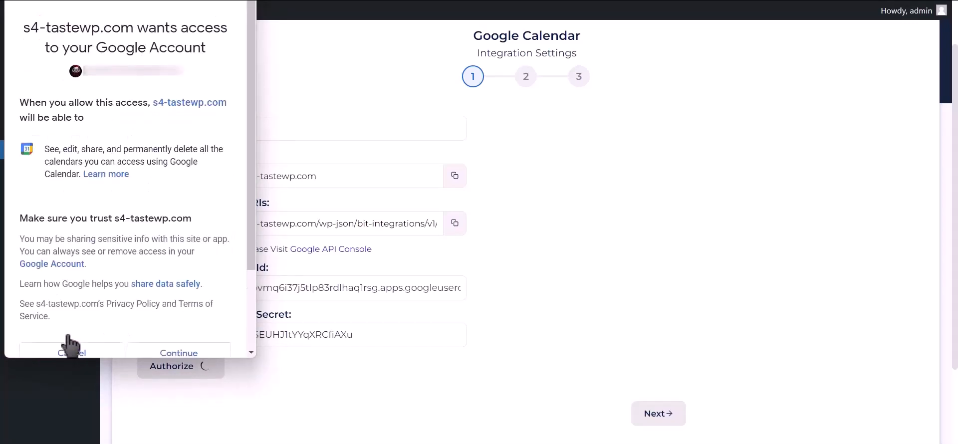
left_click(219, 352)
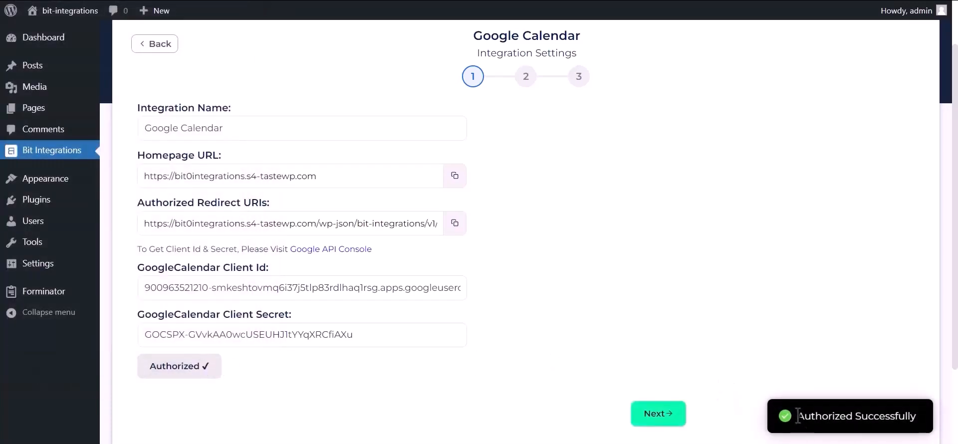
left_click_drag(798, 415, 934, 413)
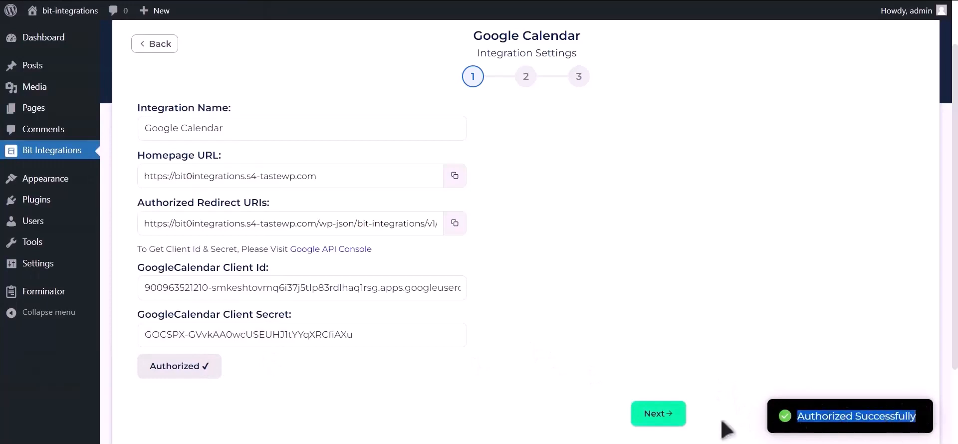
Continue to the second stage, select the Bit Integrations (owner) calendar and set the time zone to Asia/Dhaka
left_click(666, 423)
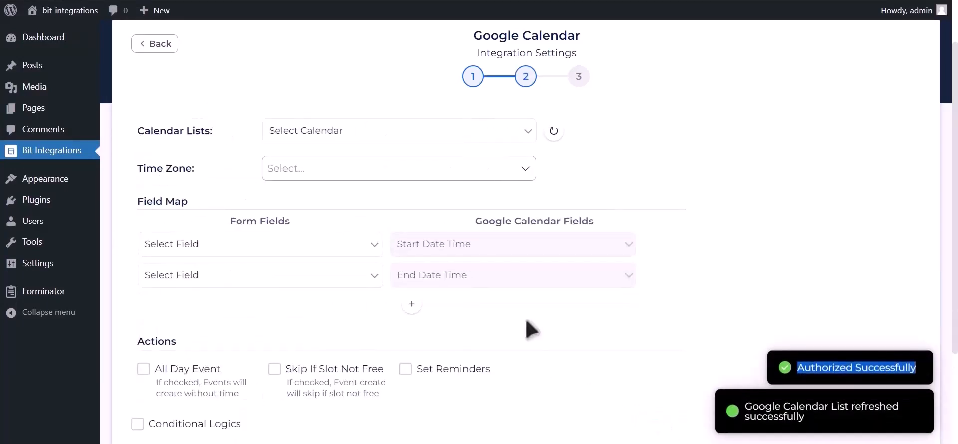
left_click(377, 134)
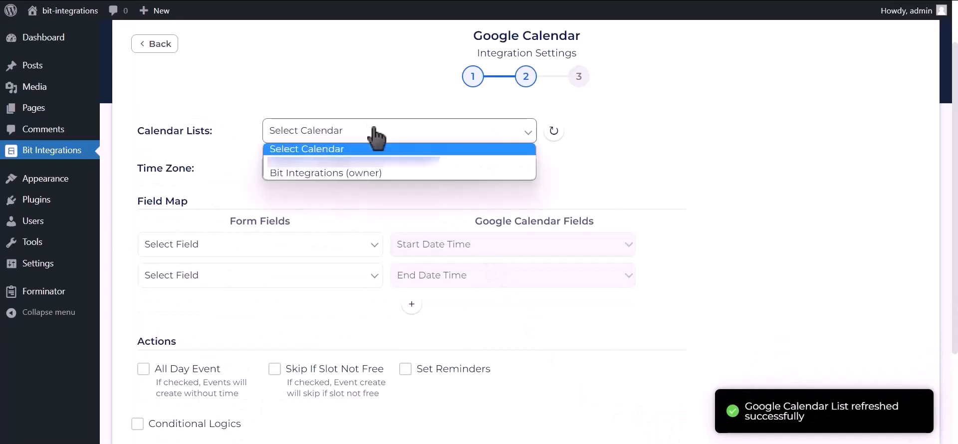
left_click(371, 174)
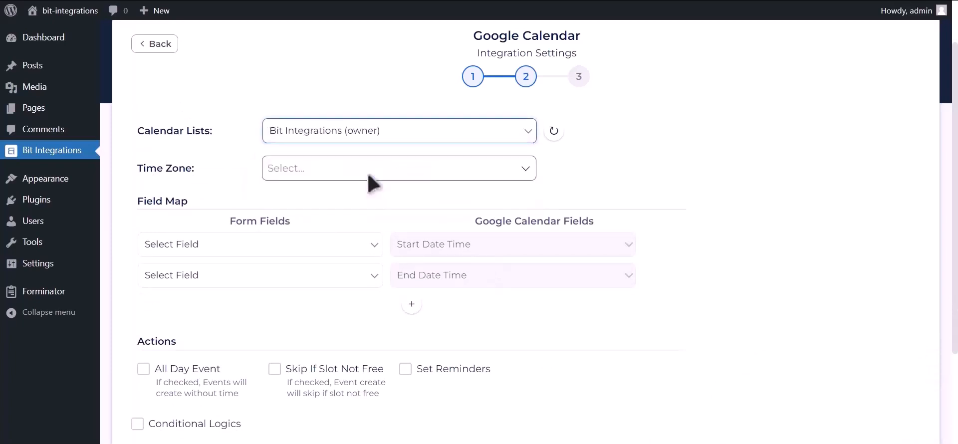
left_click(355, 171)
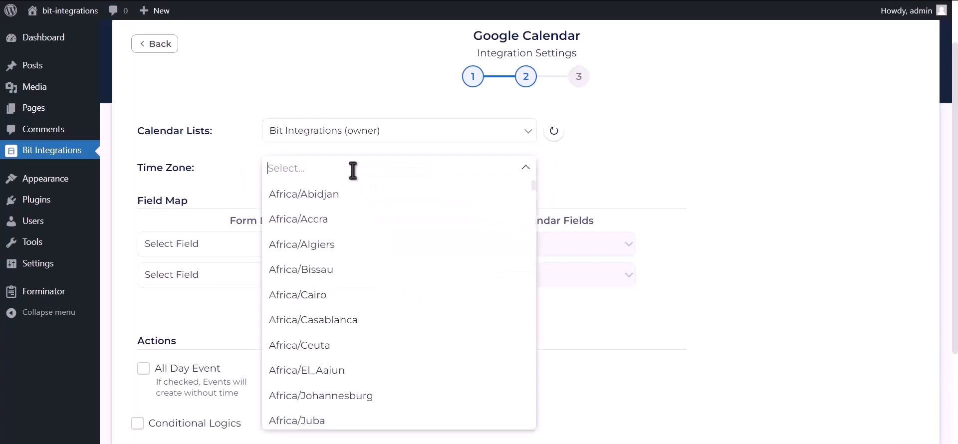
type("dhaka")
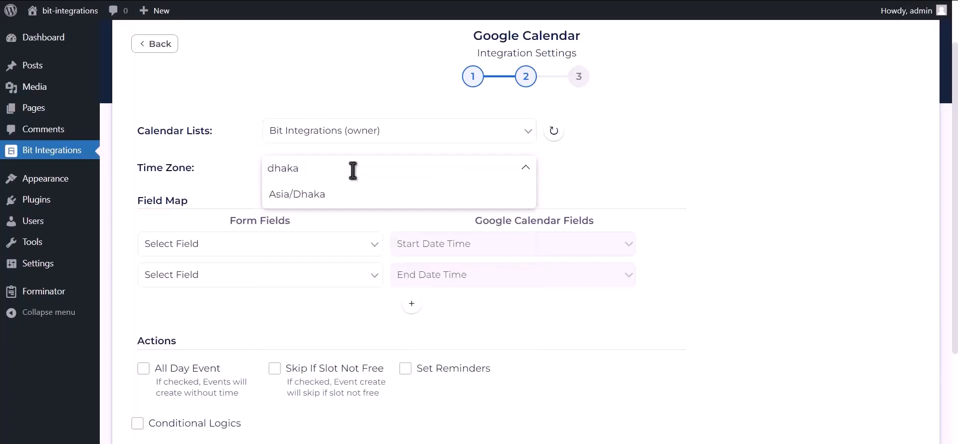
left_click(344, 198)
Map the Date-1 form field to both Start Date Time and End Date Time
scroll(364, 252, "up", 1)
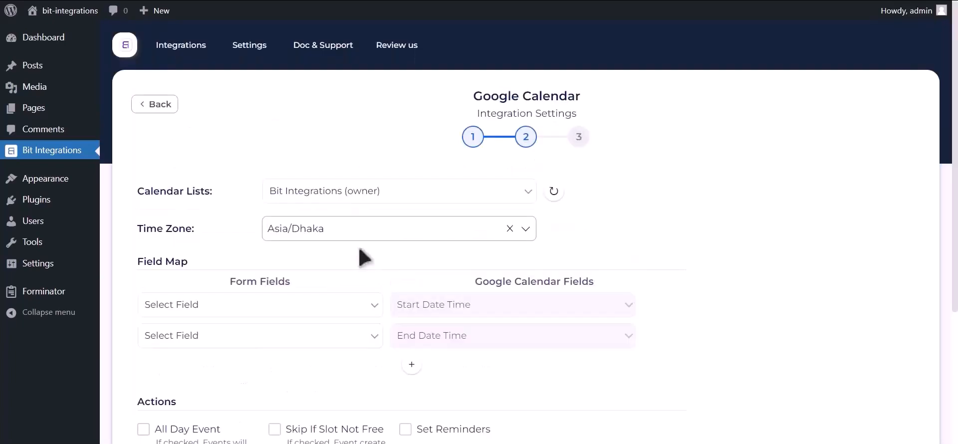
scroll(420, 252, "down", 2)
left_click(288, 206)
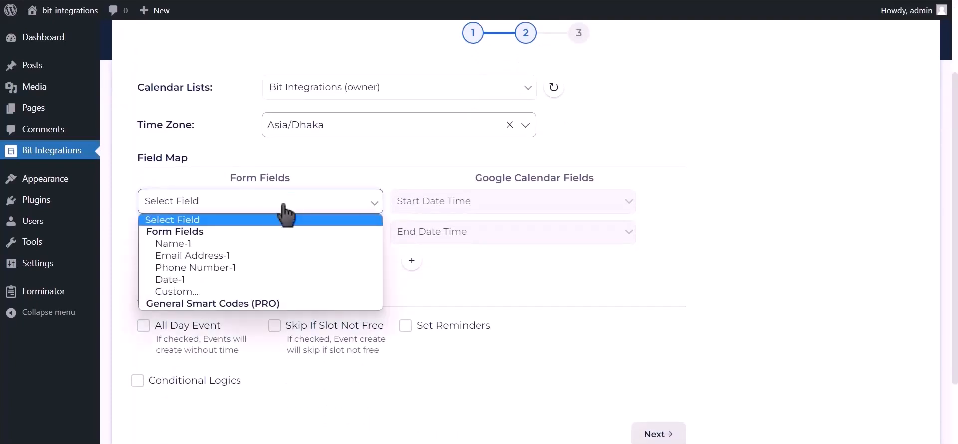
left_click(242, 278)
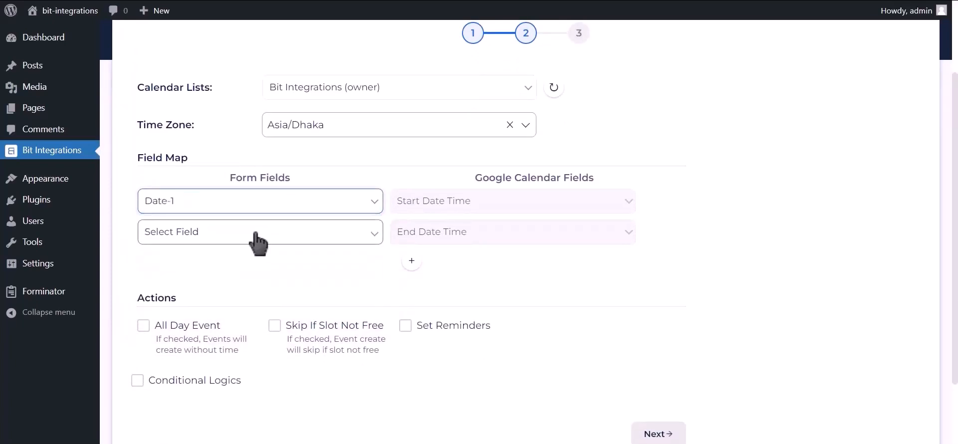
left_click(369, 234)
left_click(212, 310)
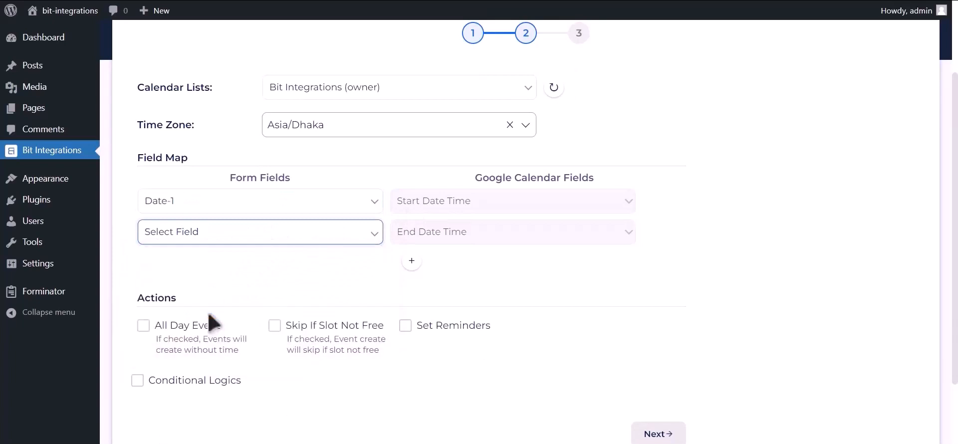
Add a field map row that maps the Email Address-1 form field to Description
left_click(412, 261)
left_click(244, 272)
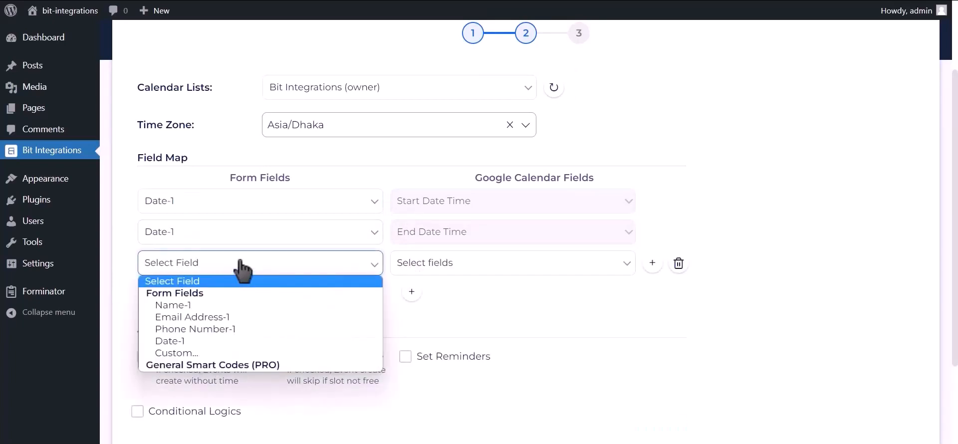
left_click(214, 317)
left_click(409, 272)
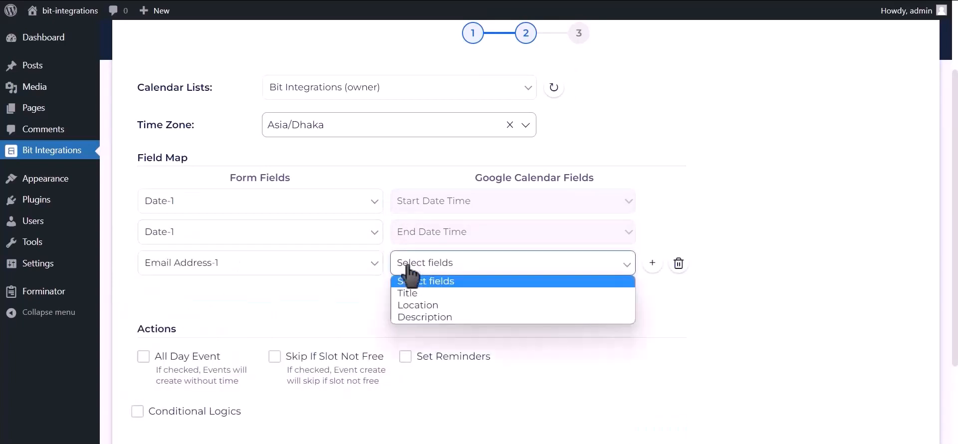
left_click(422, 319)
Add another field map row that maps the Name-1 form field to Title
left_click(412, 293)
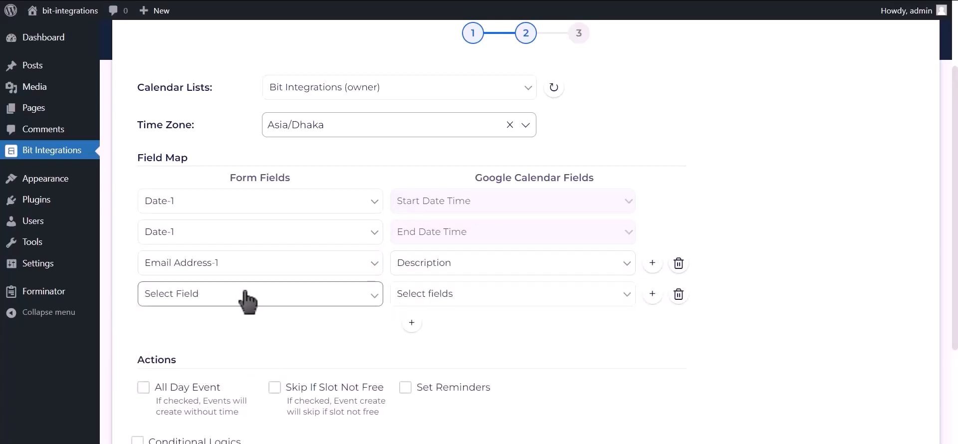
left_click(305, 298)
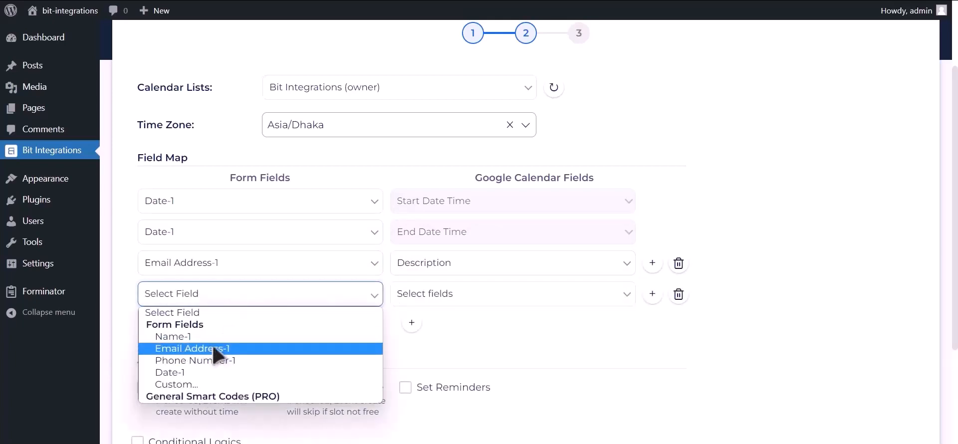
left_click(272, 336)
left_click(437, 299)
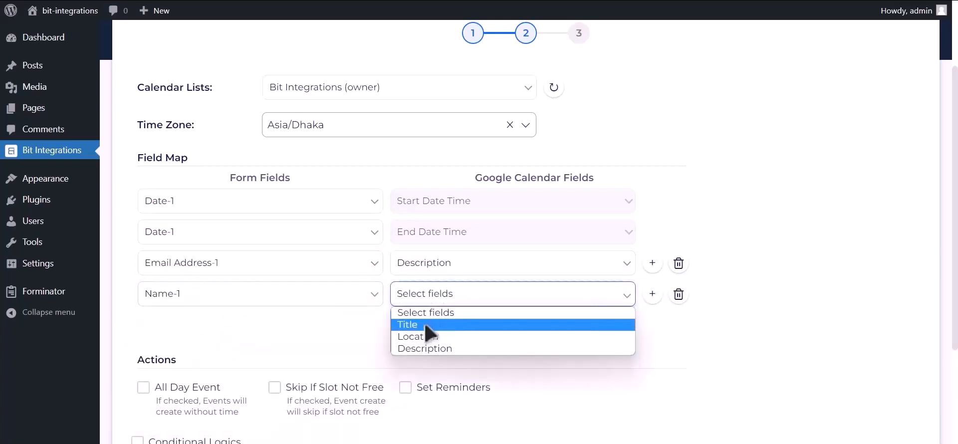
left_click(425, 325)
Add a further field map row that maps the Phone Number-1 form field to Description
left_click(412, 322)
left_click(245, 327)
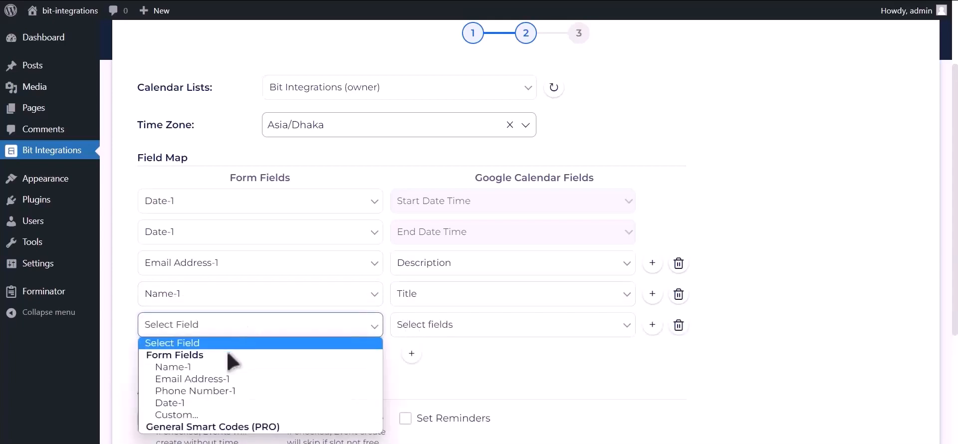
left_click(225, 391)
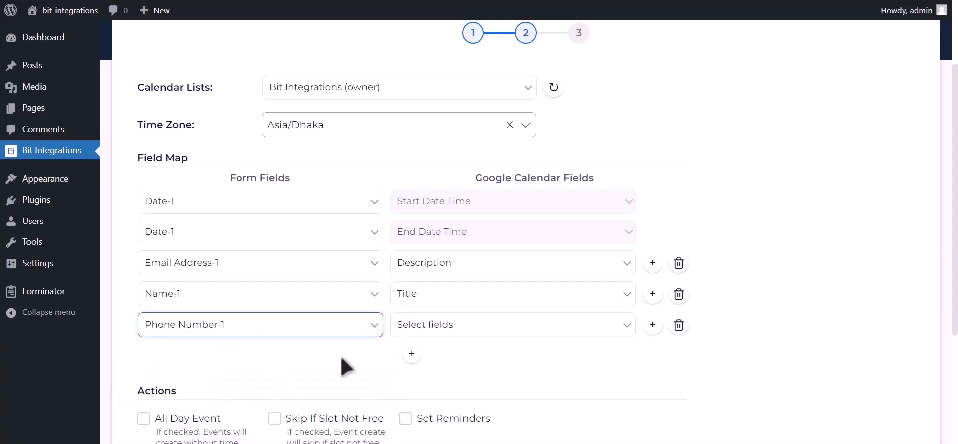
left_click(449, 325)
left_click(428, 379)
Enable the All Day Event action, continue to the third stage, and finish and save the integration
scroll(349, 339, "down", 2)
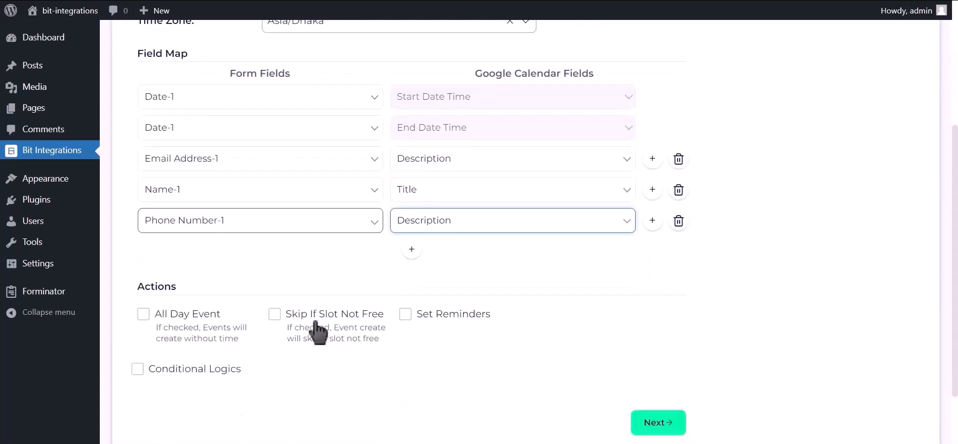
left_click(185, 319)
scroll(187, 319, "down", 2)
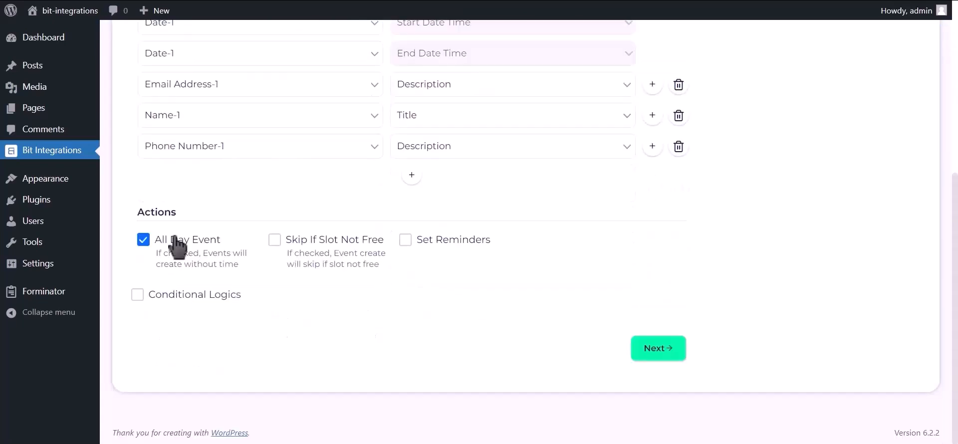
left_click(672, 355)
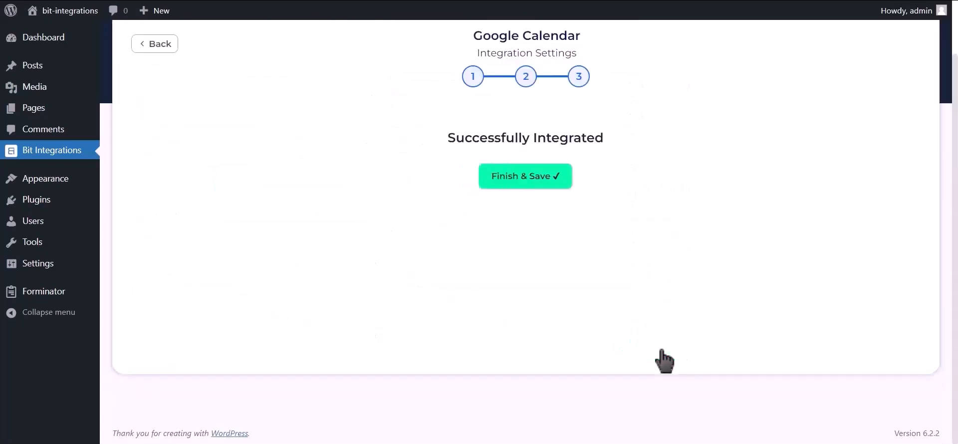
left_click(535, 184)
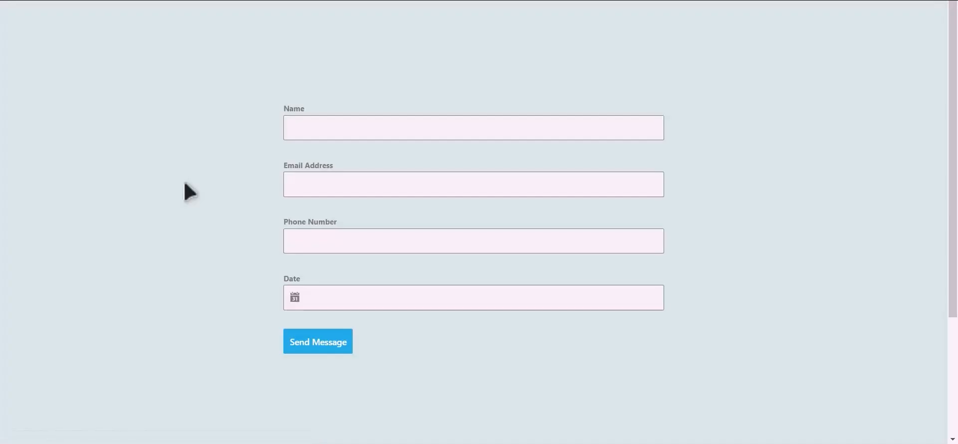
Fill in the test form with the name Bit Integrations, an email address, a phone number and the date 06/13/2023, and submit it
left_click(372, 135)
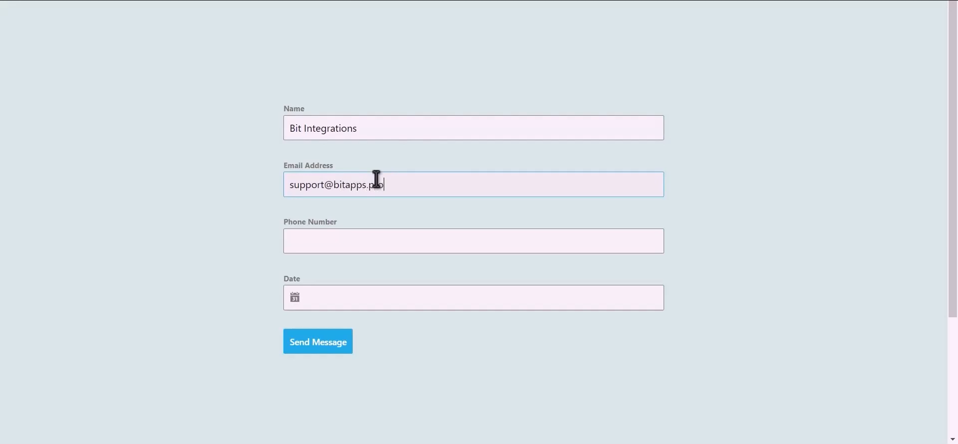
left_click(363, 241)
left_click(338, 297)
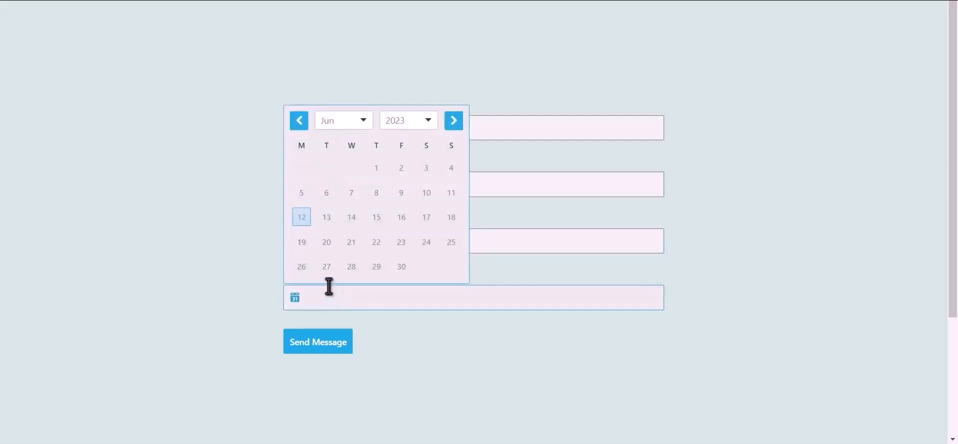
left_click(327, 218)
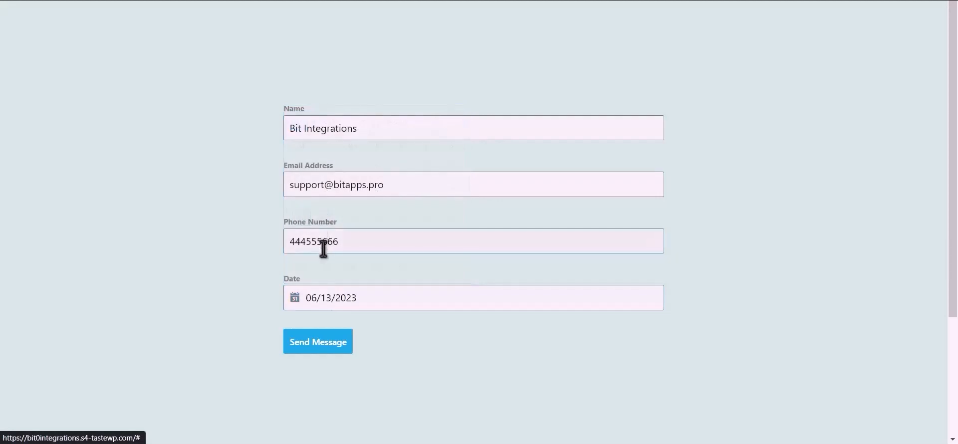
left_click(335, 345)
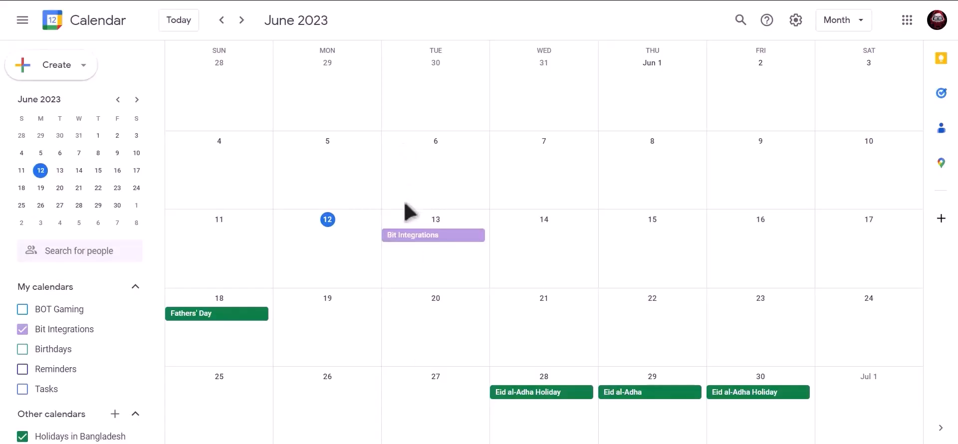
Switch to Google Calendar and open the Bit Integrations event on June 13 to check its details
left_click(469, 239)
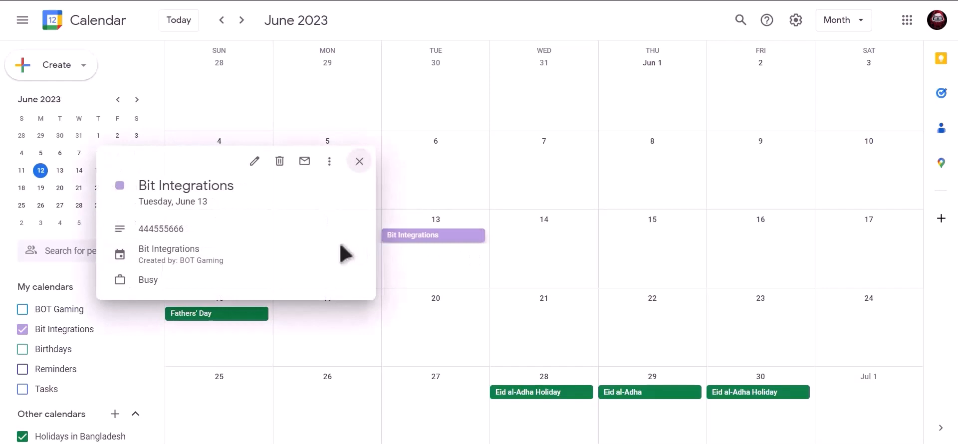